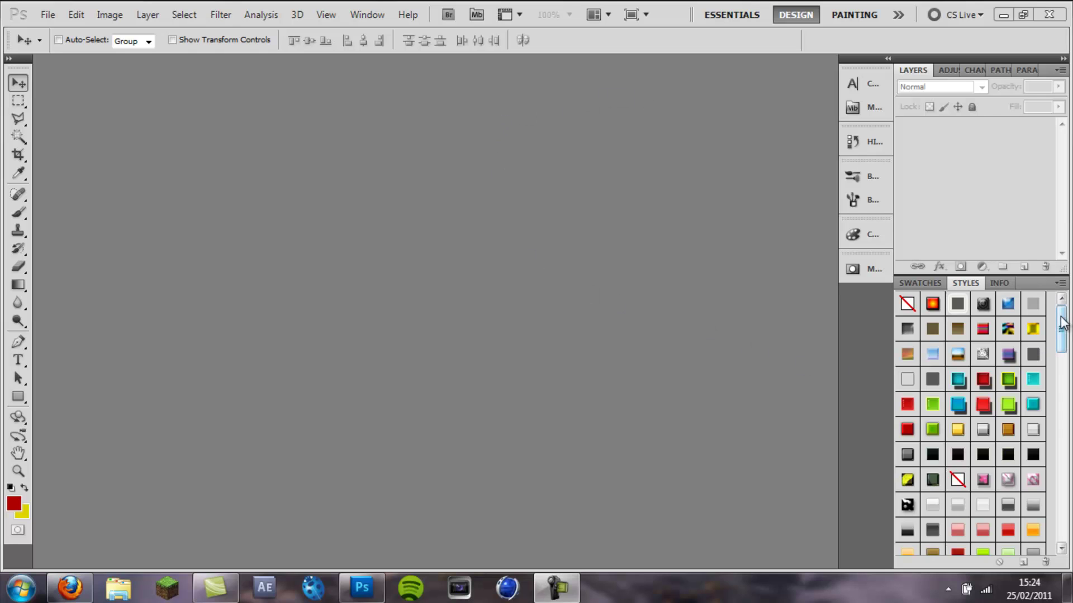
Start a new Untitled-1 document at 1280 × 720 px with a white background
{"action": "mouse_move", "coordinate": [1061, 334]}
{"action": "left_mouse_down"}
{"action": "mouse_move", "coordinate": [1063, 544]}
{"action": "mouse_move", "coordinate": [1063, 306]}
{"action": "mouse_move", "coordinate": [1067, 517]}
{"action": "mouse_move", "coordinate": [1065, 346]}
{"action": "left_mouse_up"}
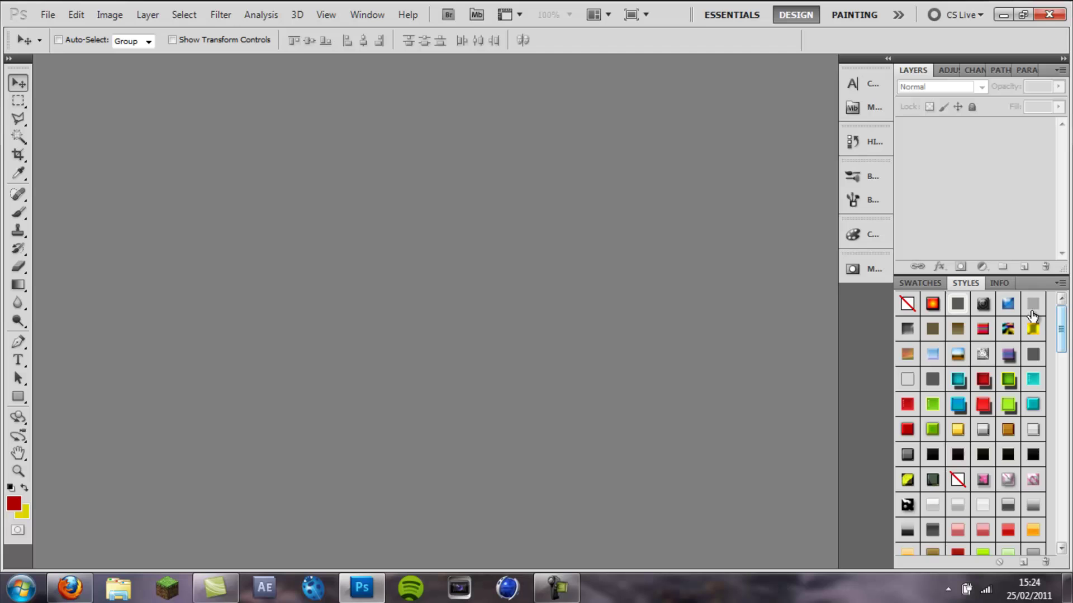
{"action": "left_click", "coordinate": [49, 15]}
{"action": "left_click", "coordinate": [53, 25]}
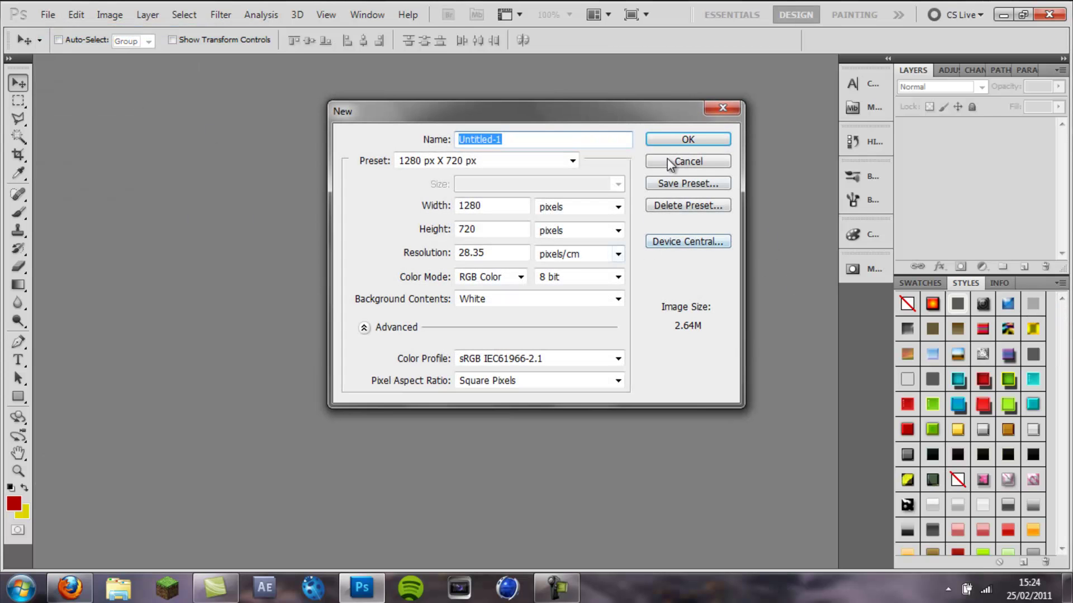
{"action": "left_click", "coordinate": [673, 143]}
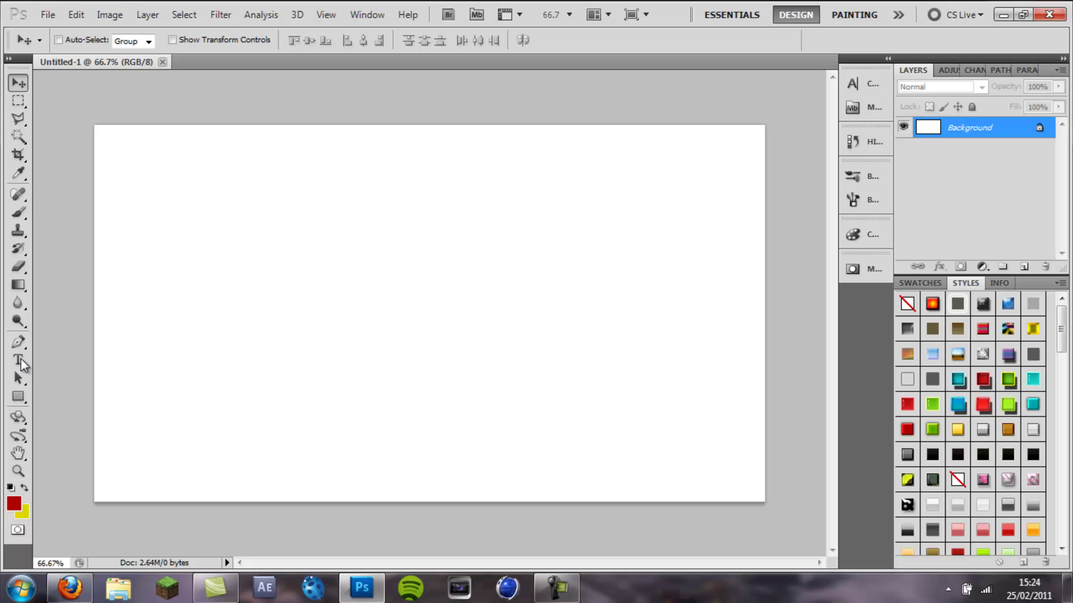
Type the word KRUZE on the canvas in the Lot font and centre it
{"action": "left_click", "coordinate": [20, 361]}
{"action": "left_click", "coordinate": [185, 39]}
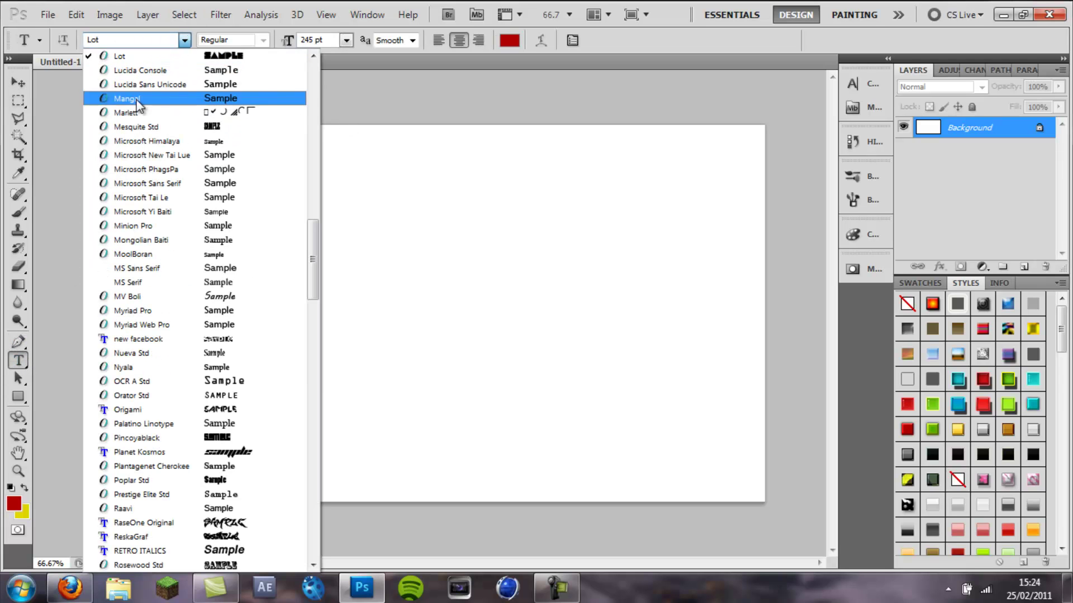
{"action": "left_click", "coordinate": [142, 56]}
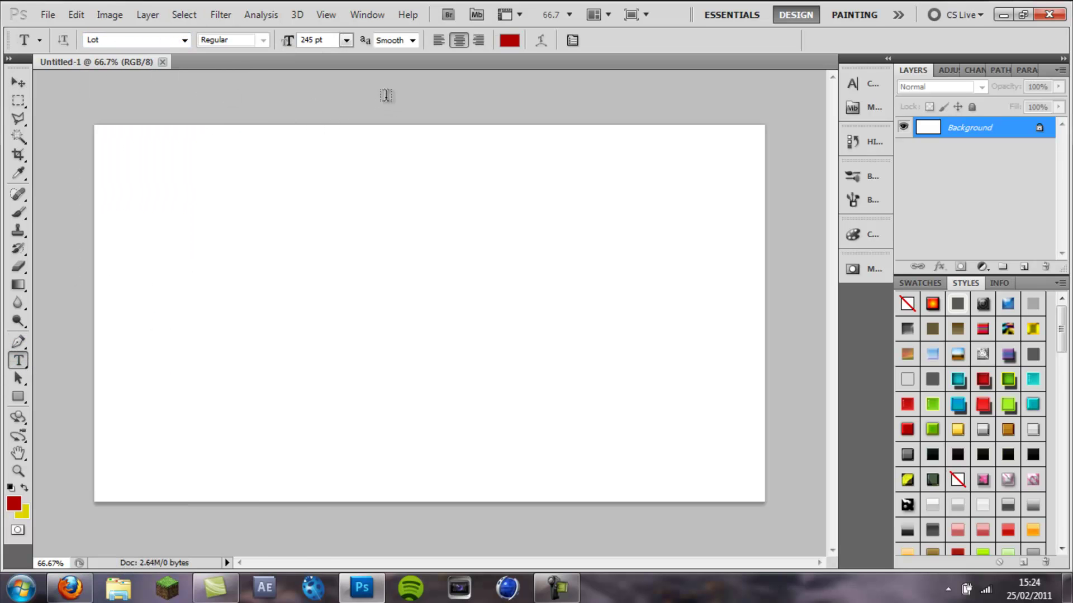
{"action": "left_click", "coordinate": [261, 260]}
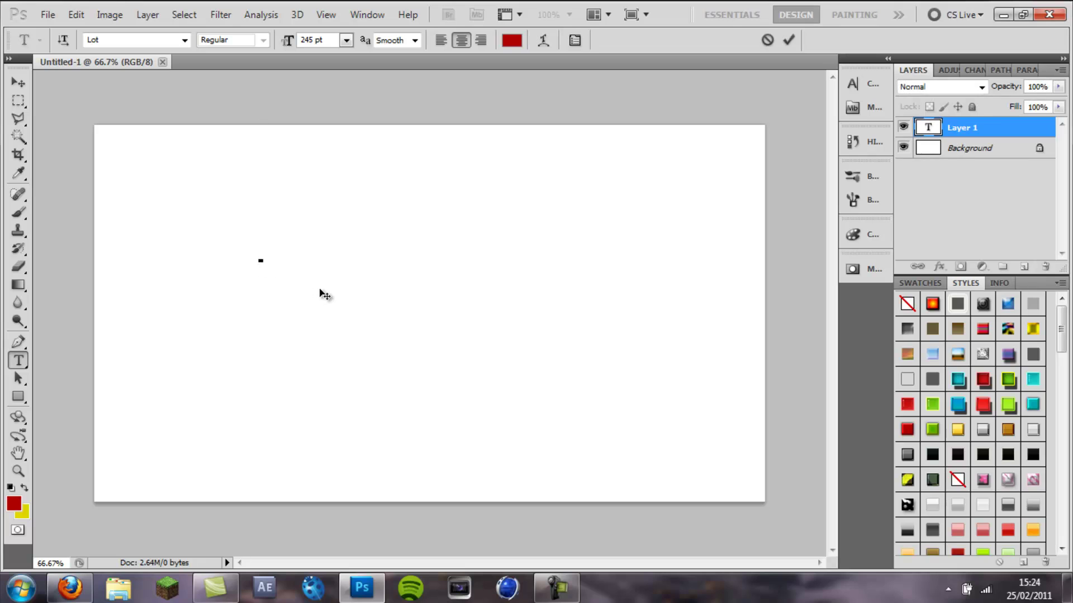
{"action": "left_click_drag", "start_coordinate": [177, 160], "coordinate": [207, 250]}
{"action": "type", "text": "KR"}
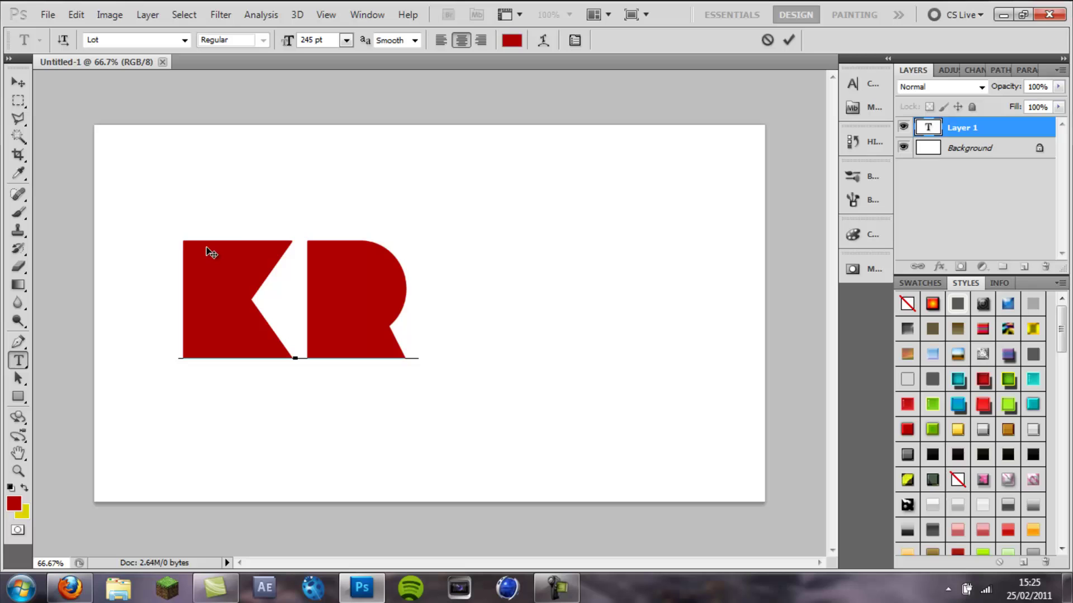
{"action": "type", "text": "UZE"}
{"action": "left_click_drag", "start_coordinate": [235, 196], "coordinate": [421, 212]}
Colour the KRUZE text black, commit it, and nudge it slightly left and down
{"action": "left_click_drag", "start_coordinate": [748, 302], "coordinate": [135, 333]}
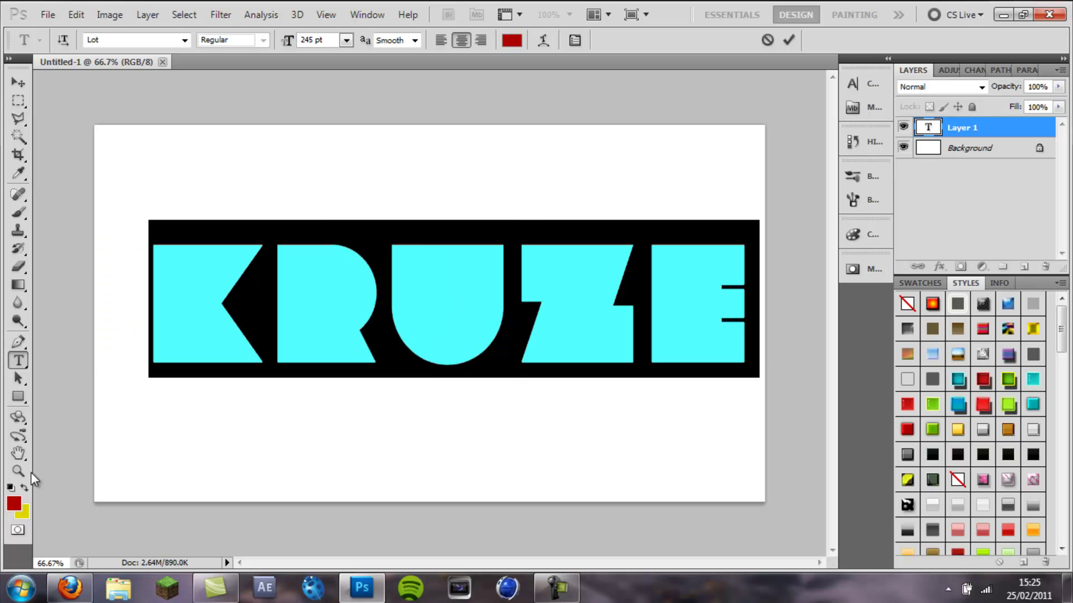
{"action": "left_click", "coordinate": [13, 505]}
{"action": "type", "text": "0"}
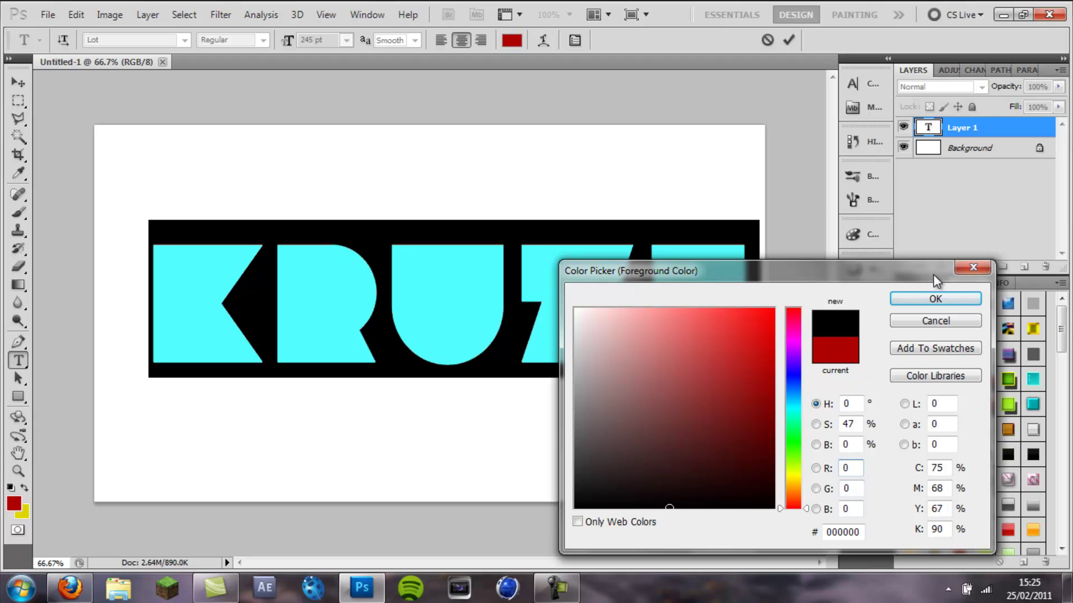
{"action": "left_click", "coordinate": [935, 299]}
{"action": "left_click", "coordinate": [18, 83]}
{"action": "key", "text": "shift+Left"}
{"action": "key", "text": "shift+Left"}
{"action": "key", "text": "shift+Left"}
{"action": "key", "text": "shift+Left"}
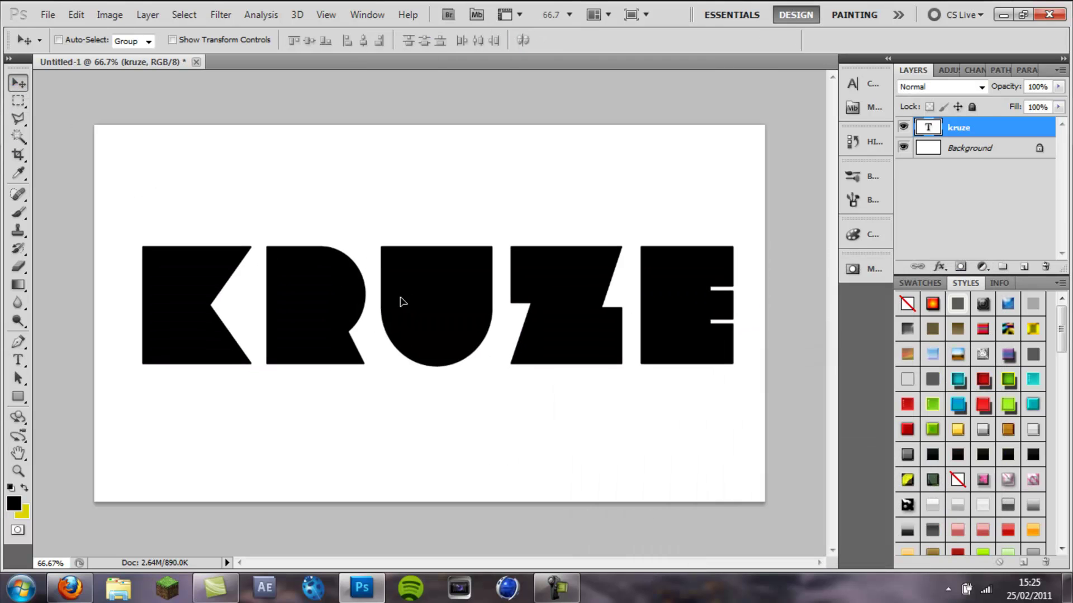
{"action": "key", "text": "Left"}
{"action": "key", "text": "Left"}
{"action": "key", "text": "Left"}
{"action": "key", "text": "Left"}
{"action": "key", "text": "Down"}
{"action": "key", "text": "Down"}
{"action": "key", "text": "Down"}
{"action": "key", "text": "Down"}
{"action": "key", "text": "Down"}
{"action": "key", "text": "Down"}
{"action": "key", "text": "Down"}
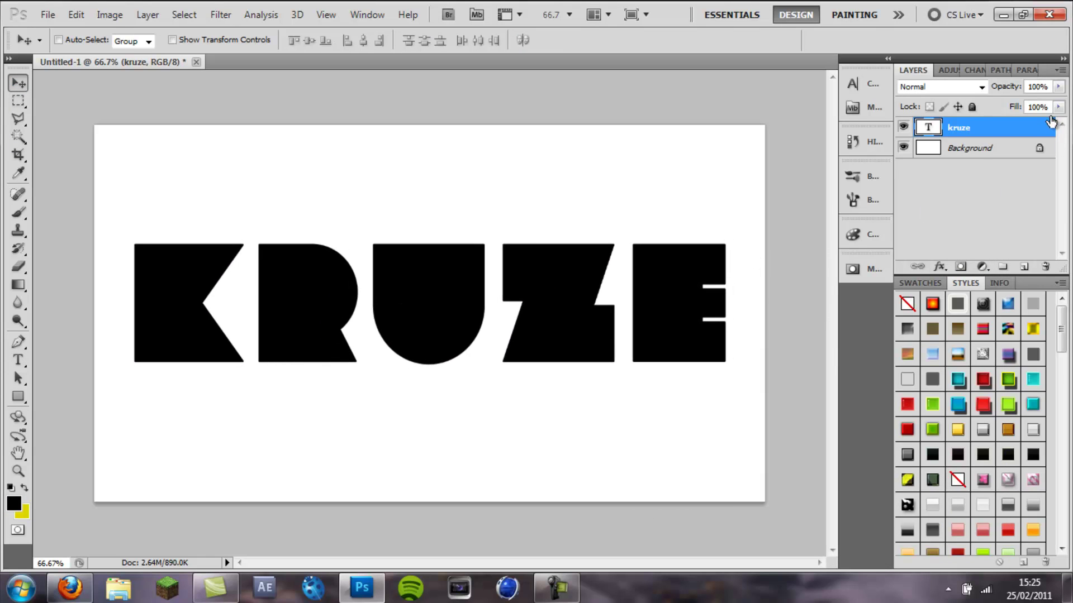
Open Layer Style for the kruze layer and enable a white-to-black Gradient Overlay
{"action": "double_click", "coordinate": [991, 128]}
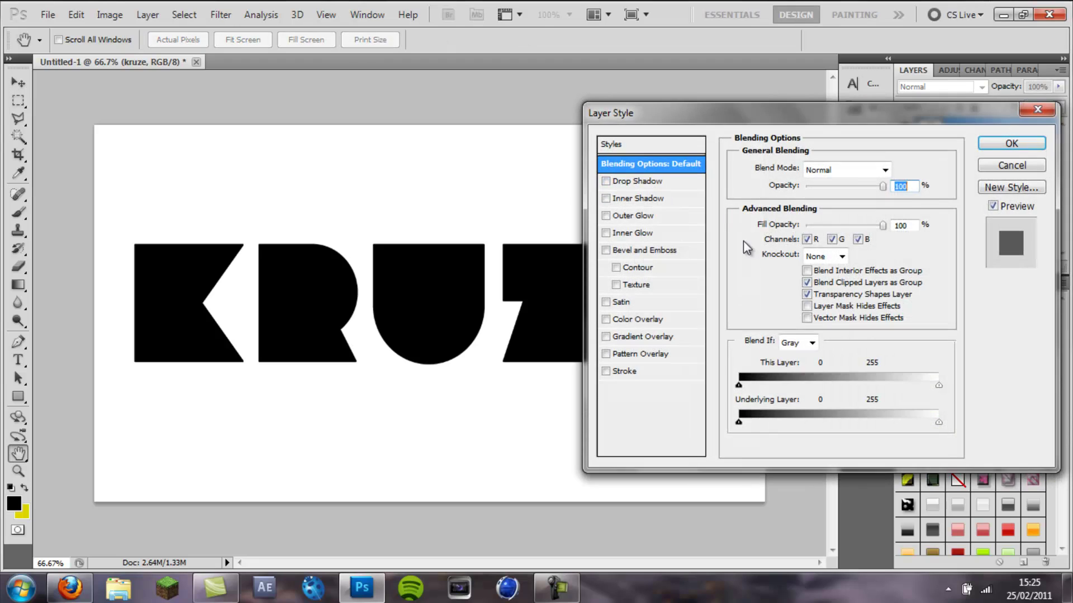
{"action": "left_click_drag", "start_coordinate": [734, 113], "coordinate": [905, 122]}
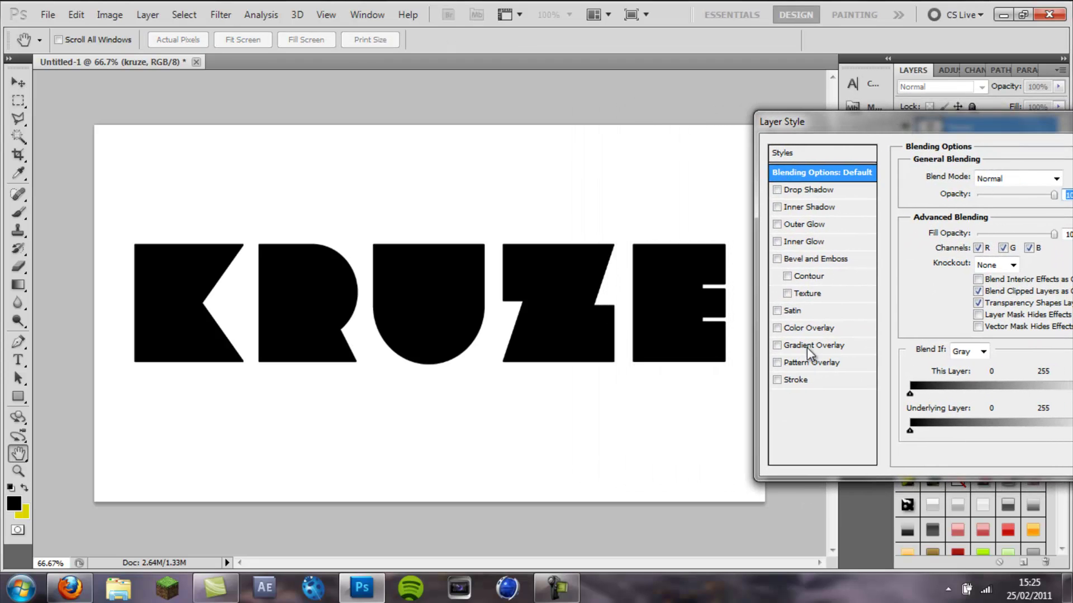
{"action": "left_click", "coordinate": [806, 347]}
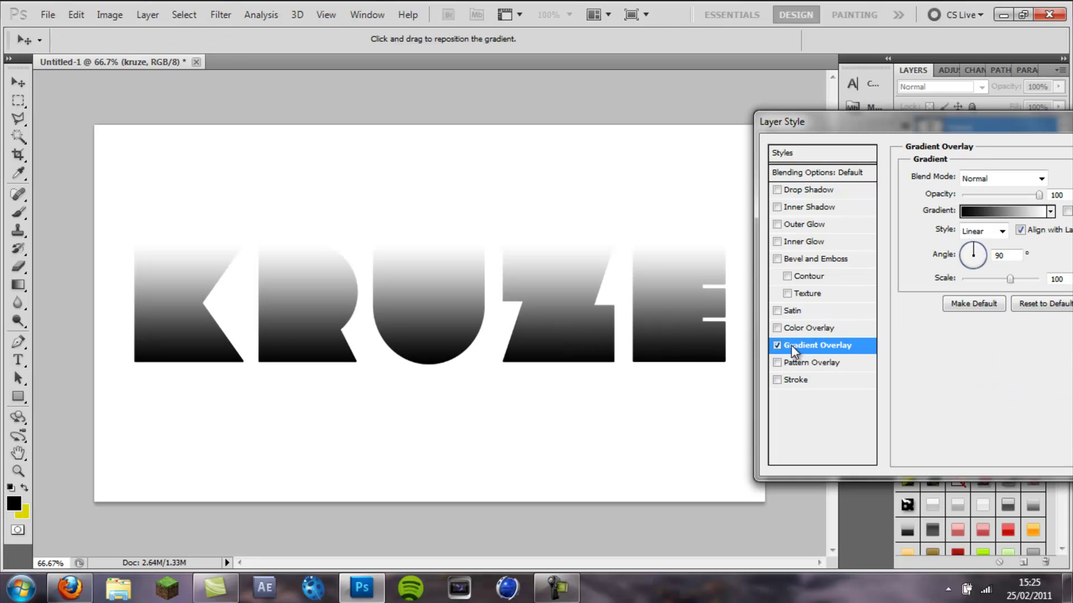
In the Gradient Editor, change the left gradient stop to magenta
{"action": "left_click", "coordinate": [989, 216]}
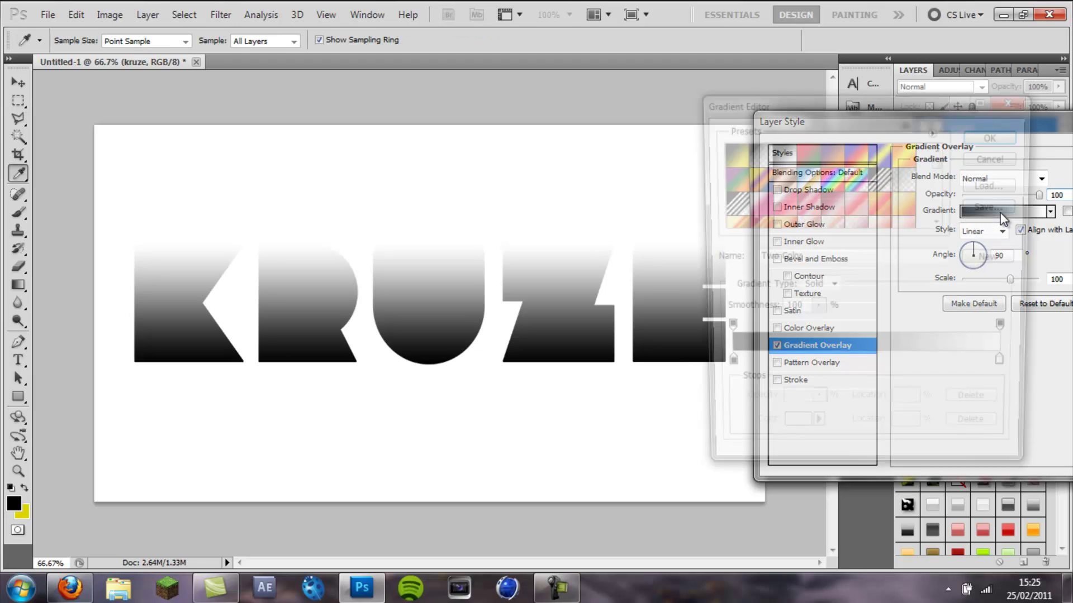
{"action": "left_click_drag", "start_coordinate": [853, 108], "coordinate": [903, 110]}
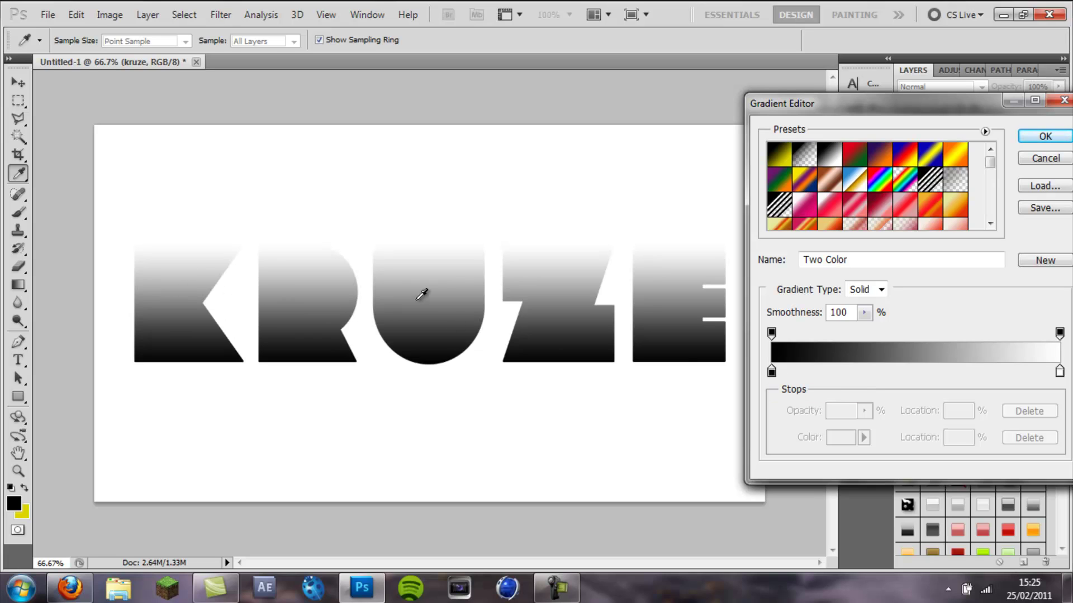
{"action": "double_click", "coordinate": [772, 372]}
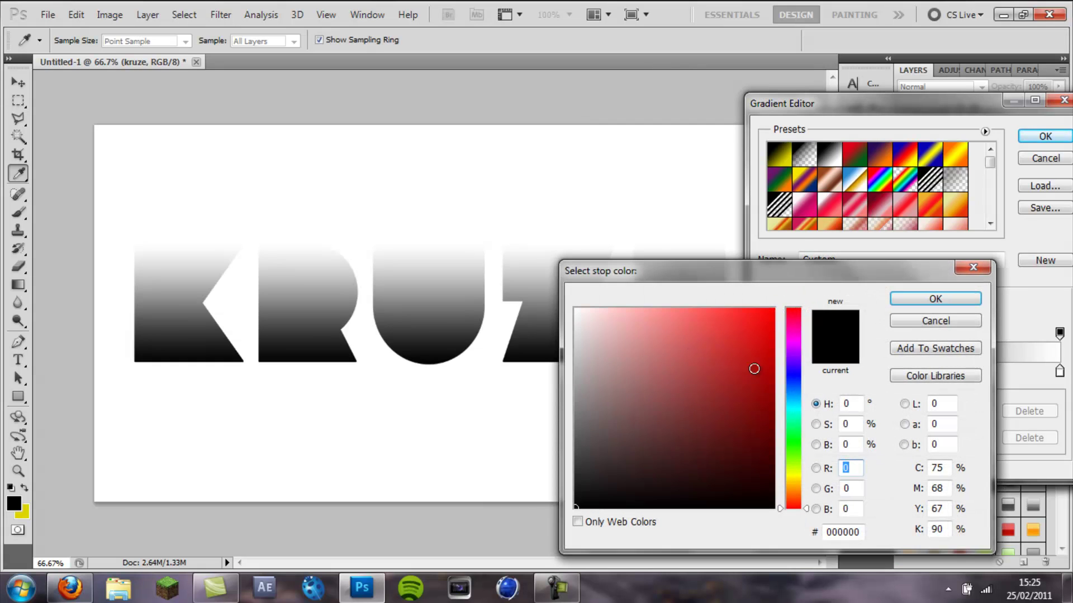
{"action": "left_click", "coordinate": [797, 339]}
{"action": "mouse_move", "coordinate": [796, 335]}
{"action": "left_mouse_down"}
{"action": "mouse_move", "coordinate": [746, 357]}
{"action": "mouse_move", "coordinate": [839, 347]}
{"action": "left_mouse_up"}
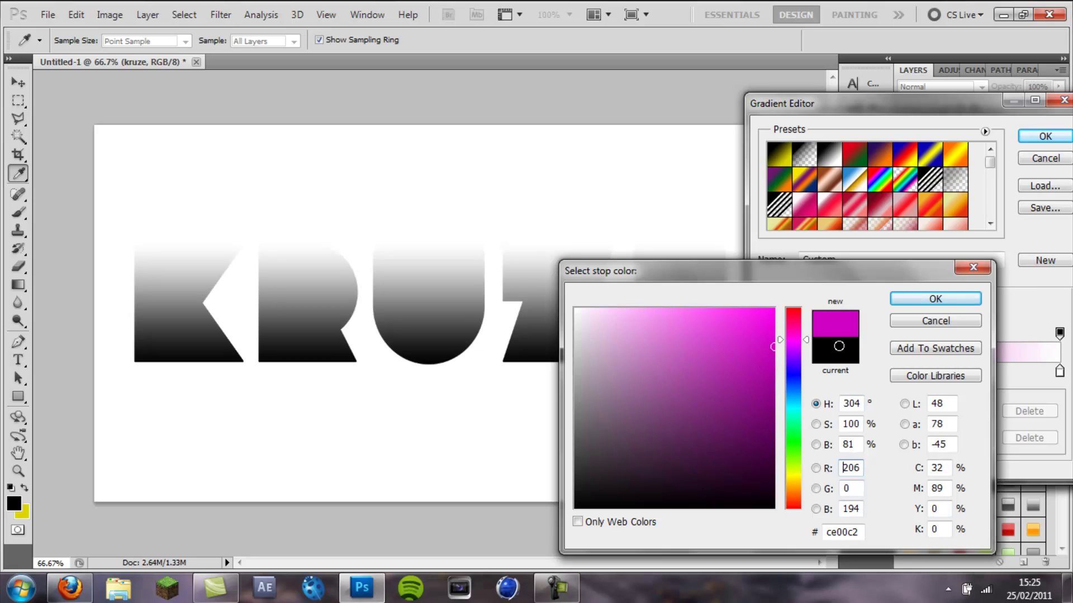
{"action": "left_click", "coordinate": [901, 299]}
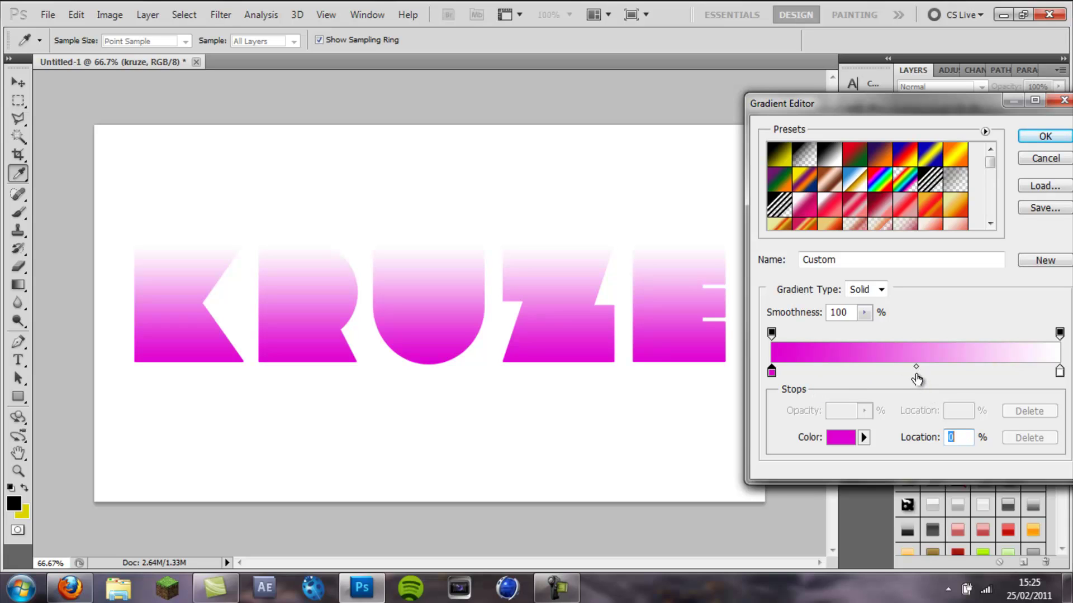
Add a gradient stop at 50% and colour it dark purple 5d0058
{"action": "left_click", "coordinate": [916, 375]}
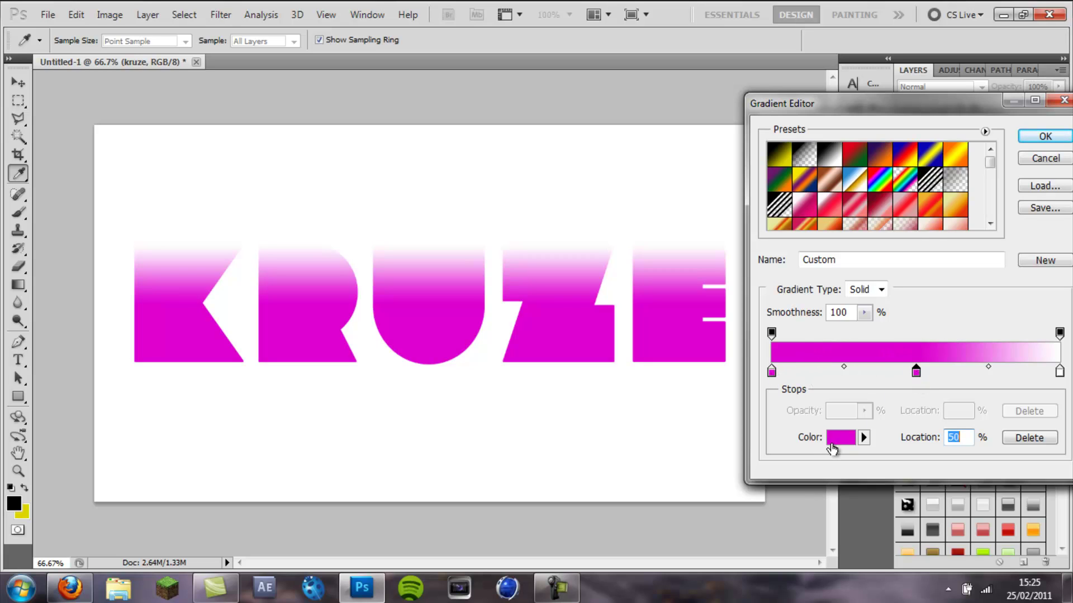
{"action": "left_click", "coordinate": [835, 441]}
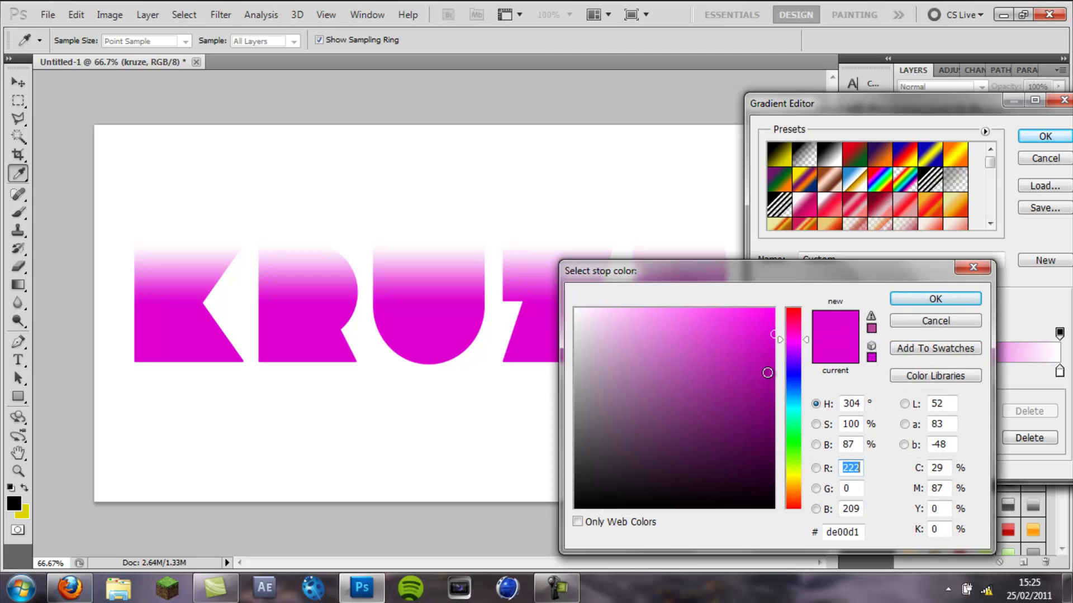
{"action": "left_click_drag", "start_coordinate": [774, 372], "coordinate": [879, 439]}
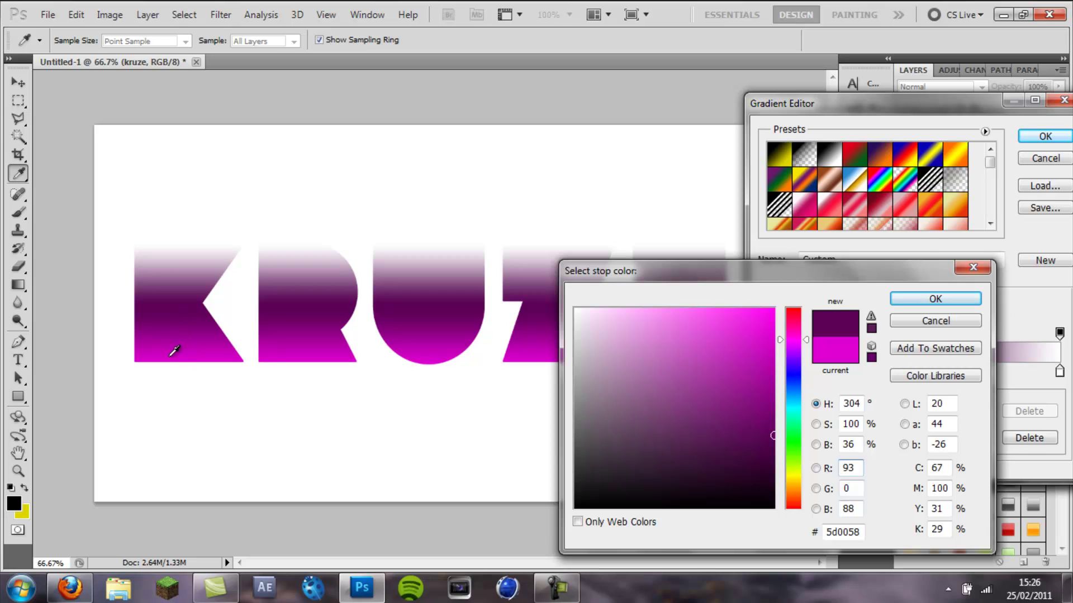
{"action": "left_click", "coordinate": [909, 302]}
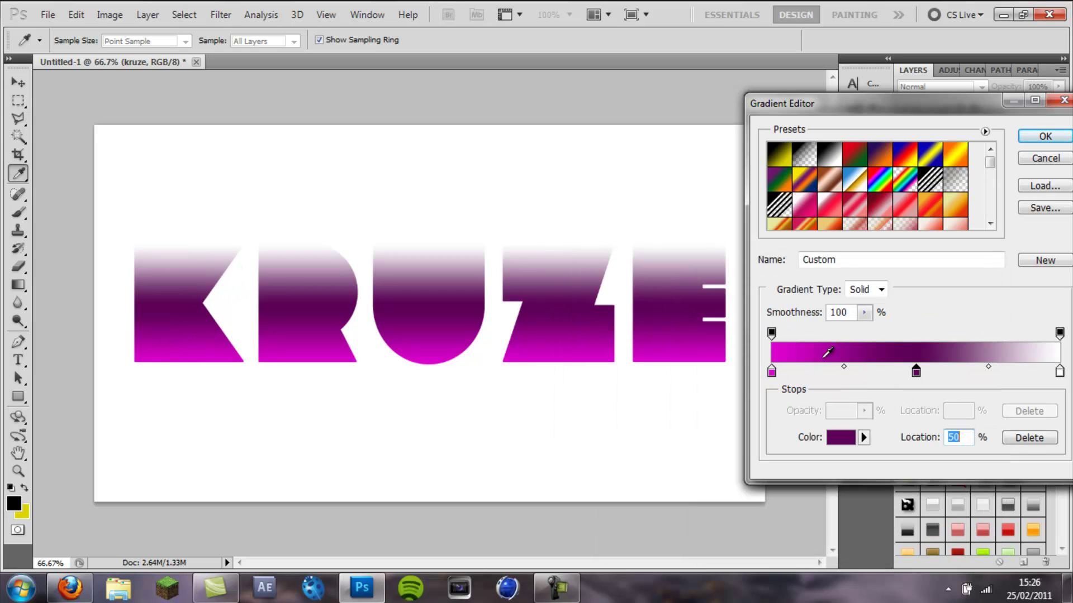
Add a bright magenta stop and drag it to about 50%, beside the dark purple stop
{"action": "left_click", "coordinate": [948, 373]}
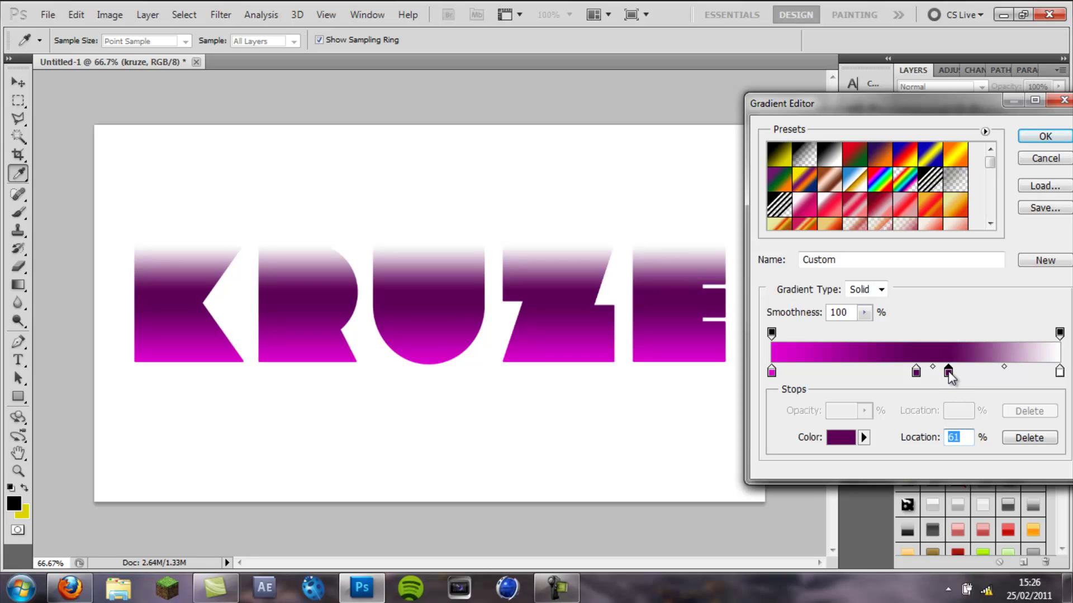
{"action": "double_click", "coordinate": [948, 371]}
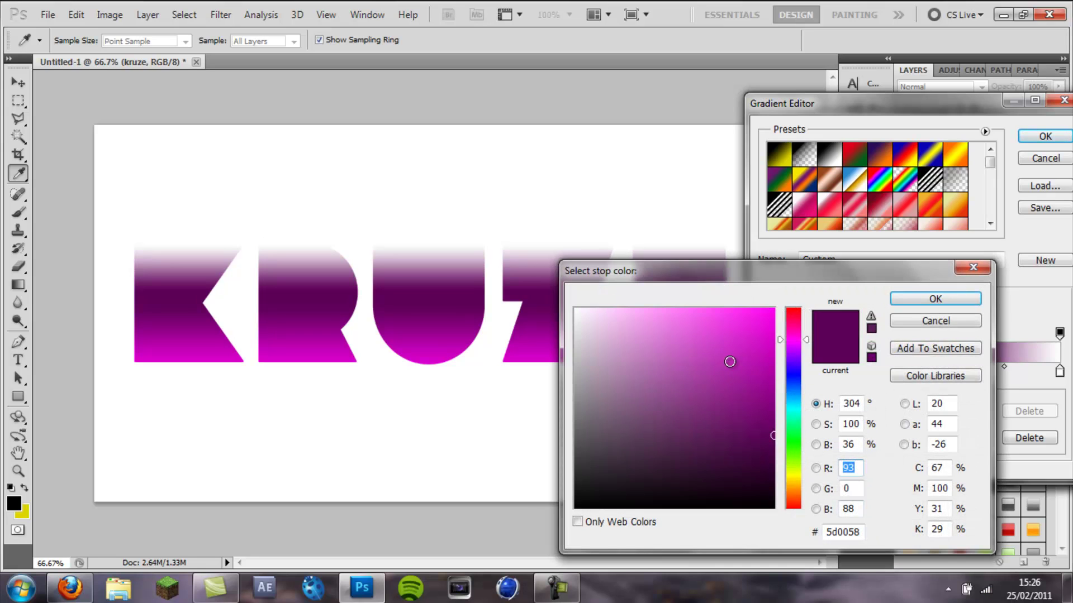
{"action": "mouse_move", "coordinate": [730, 361]}
{"action": "left_mouse_down"}
{"action": "mouse_move", "coordinate": [754, 304]}
{"action": "mouse_move", "coordinate": [720, 291]}
{"action": "mouse_move", "coordinate": [755, 295]}
{"action": "mouse_move", "coordinate": [742, 294]}
{"action": "mouse_move", "coordinate": [748, 309]}
{"action": "left_mouse_up"}
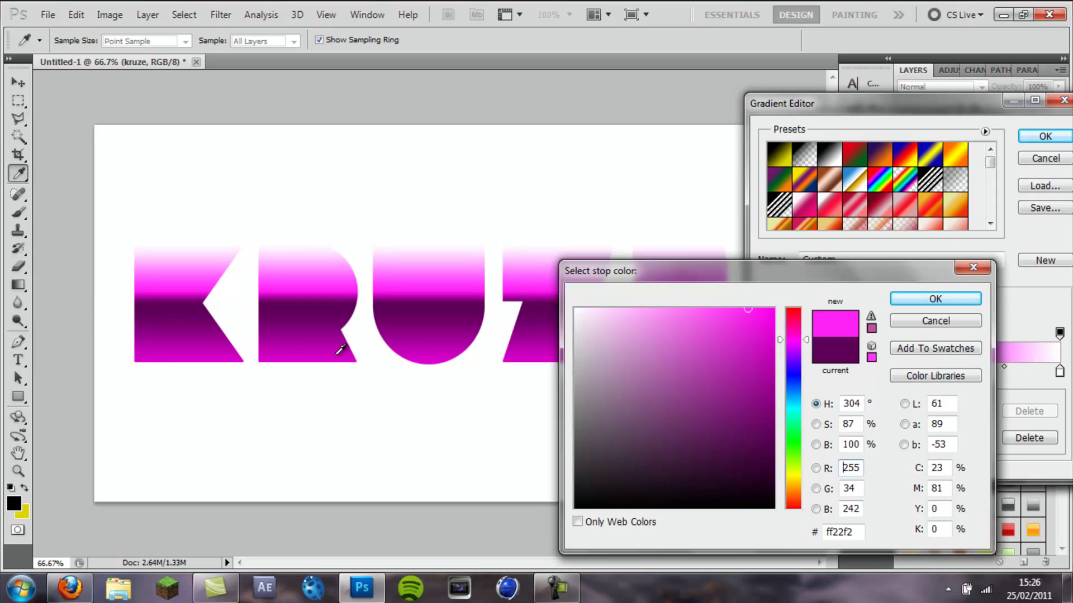
{"action": "left_click", "coordinate": [934, 299]}
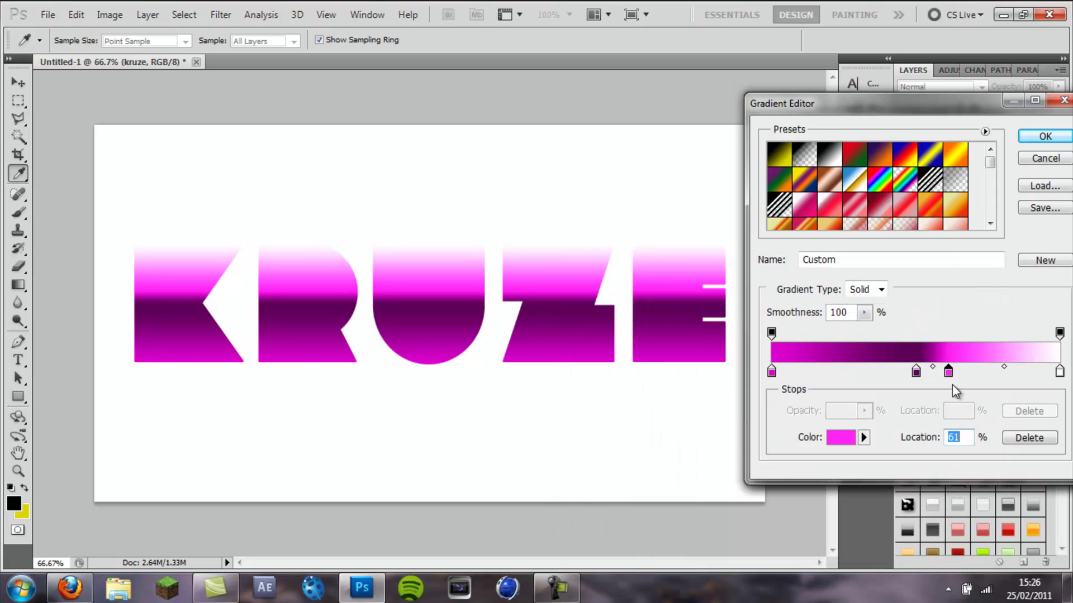
{"action": "left_click_drag", "start_coordinate": [952, 372], "coordinate": [917, 372]}
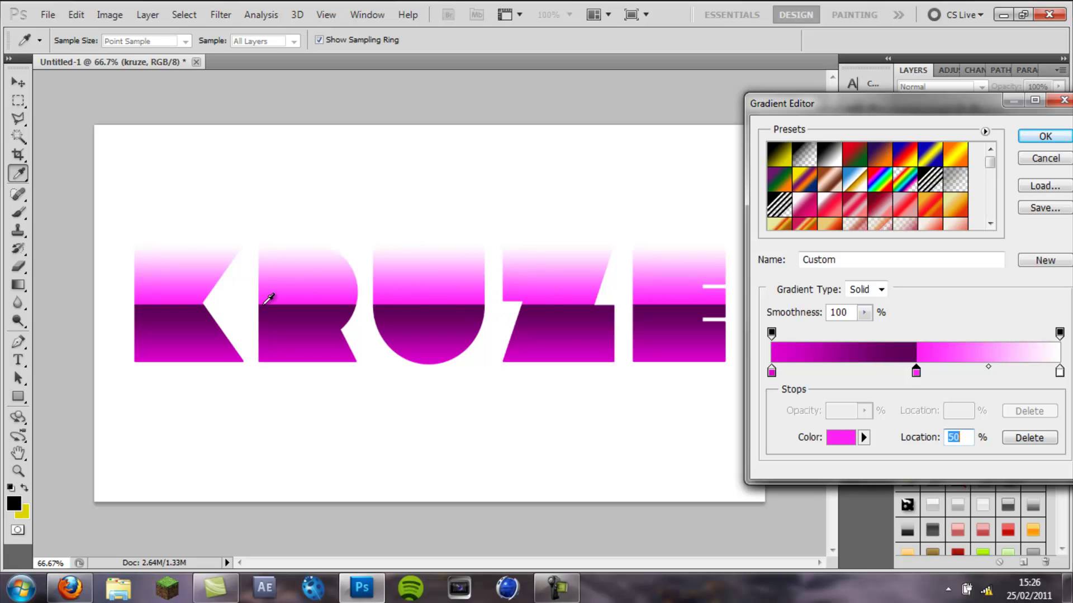
Change the white end stop to magenta c900b8, accept the gradient, and add a black stroke
{"action": "double_click", "coordinate": [1059, 372]}
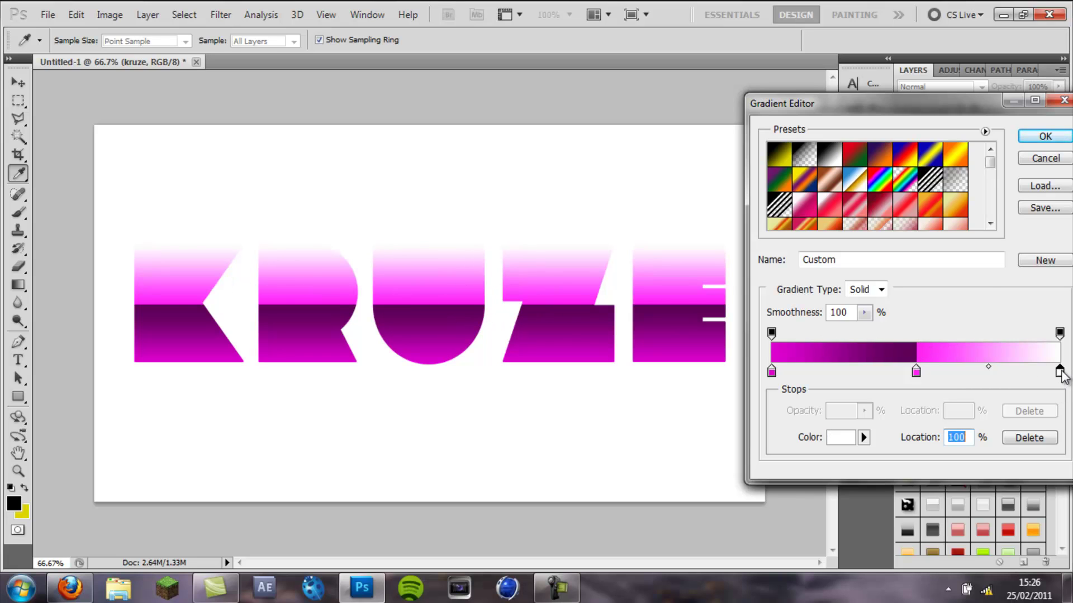
{"action": "mouse_move", "coordinate": [797, 342]}
{"action": "left_mouse_down"}
{"action": "mouse_move", "coordinate": [750, 340]}
{"action": "mouse_move", "coordinate": [828, 353]}
{"action": "left_mouse_up"}
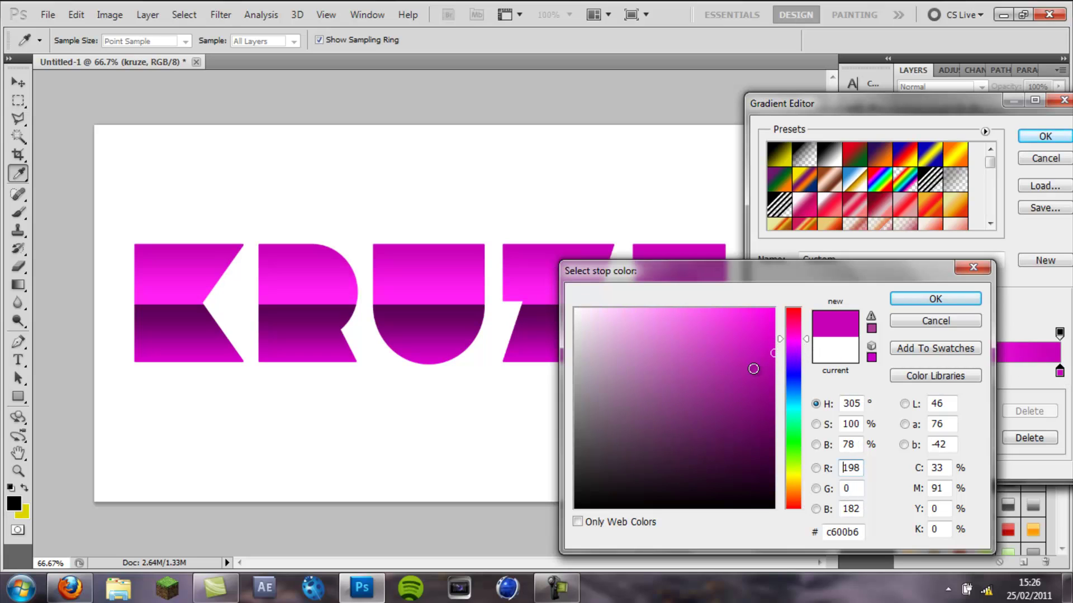
{"action": "left_click_drag", "start_coordinate": [761, 356], "coordinate": [778, 350]}
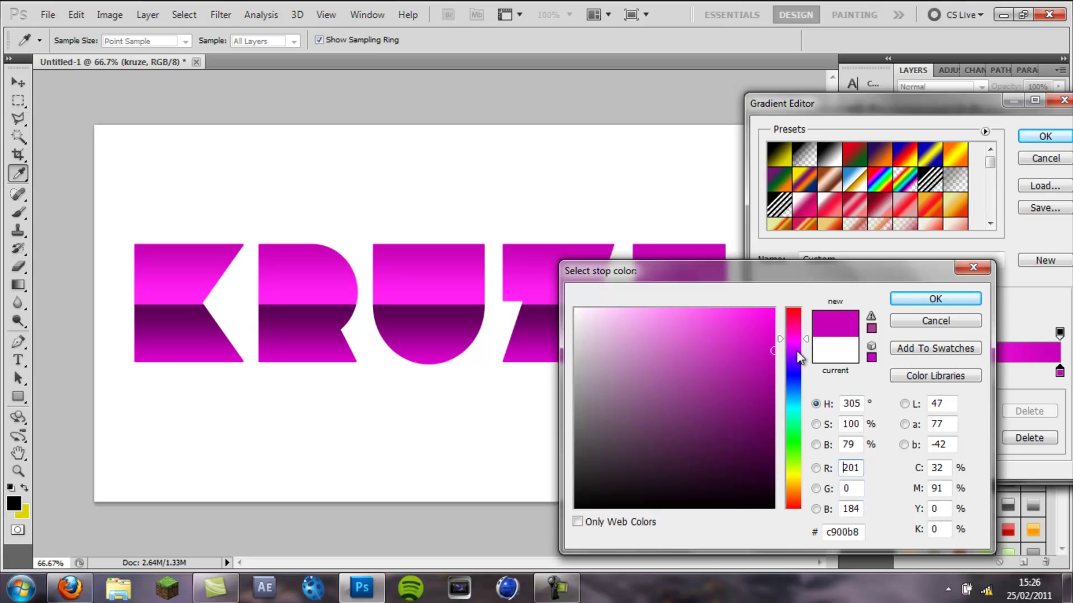
{"action": "left_click", "coordinate": [912, 301]}
{"action": "left_click", "coordinate": [1045, 136]}
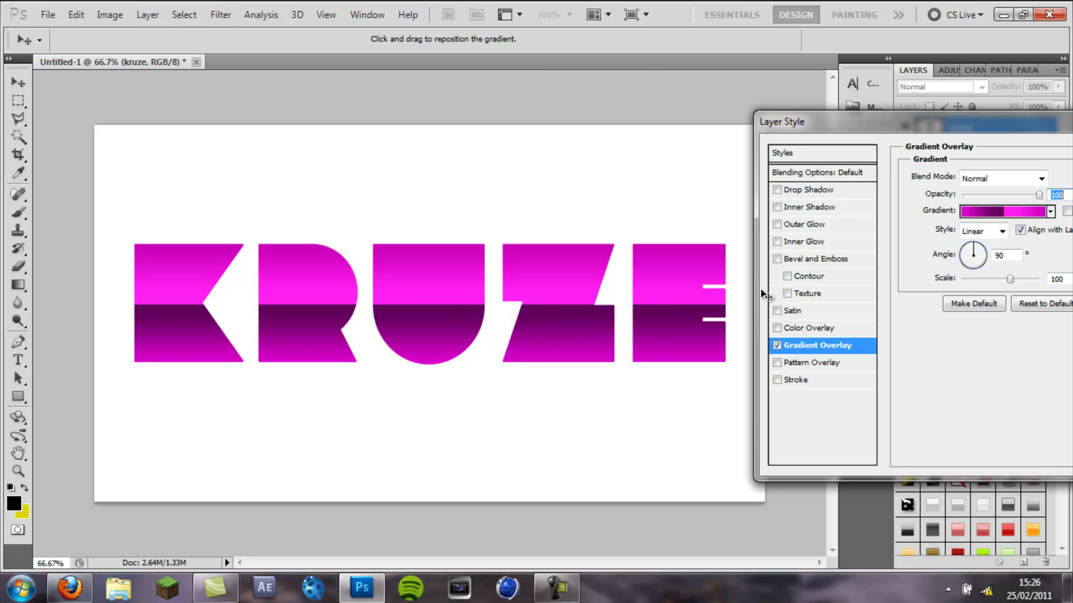
{"action": "left_click", "coordinate": [789, 378]}
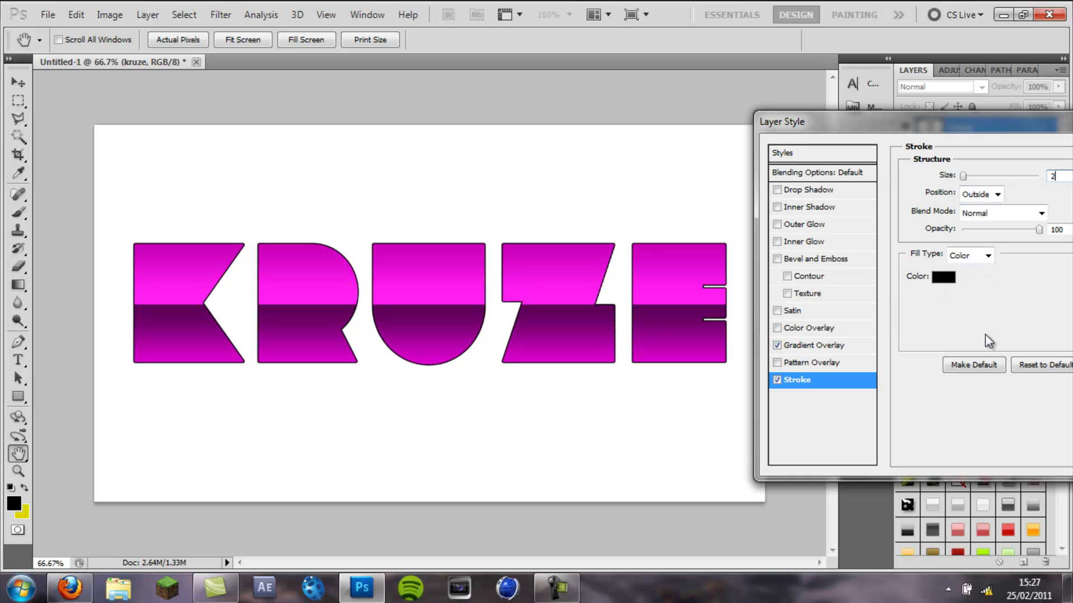
Turn on Bevel and Emboss for the kruze letters
{"action": "left_click", "coordinate": [824, 258]}
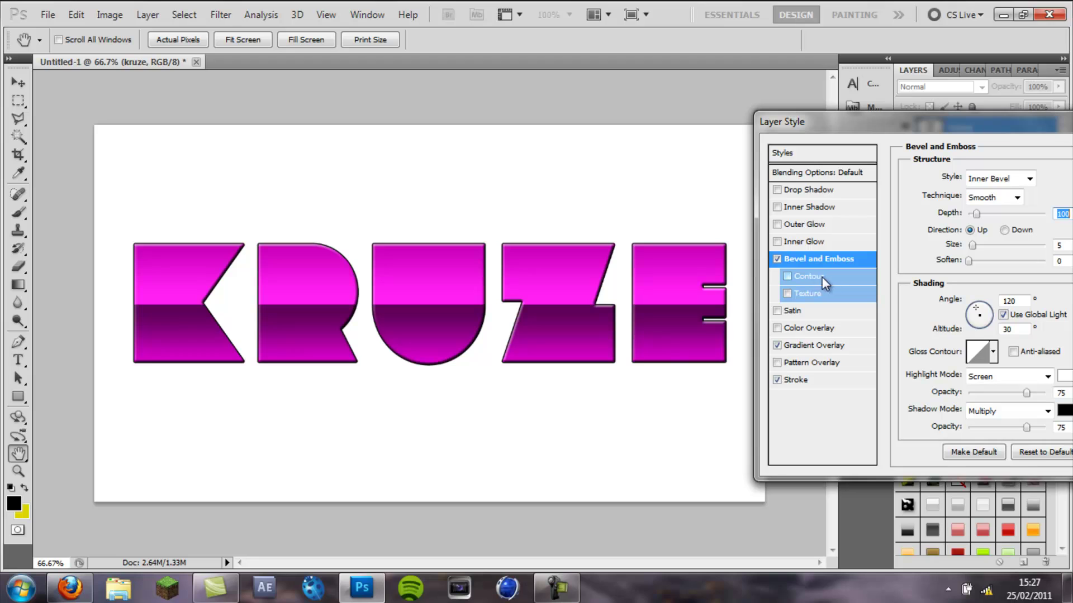
Give the bevel a Ring - Double contour with Range 68
{"action": "left_click", "coordinate": [820, 276]}
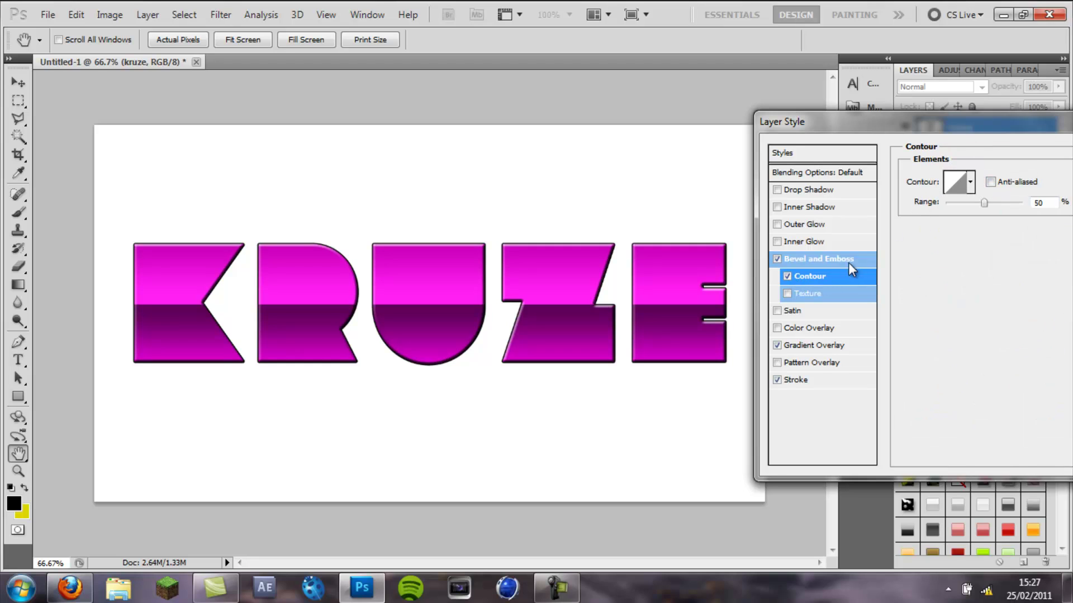
{"action": "left_click", "coordinate": [970, 181]}
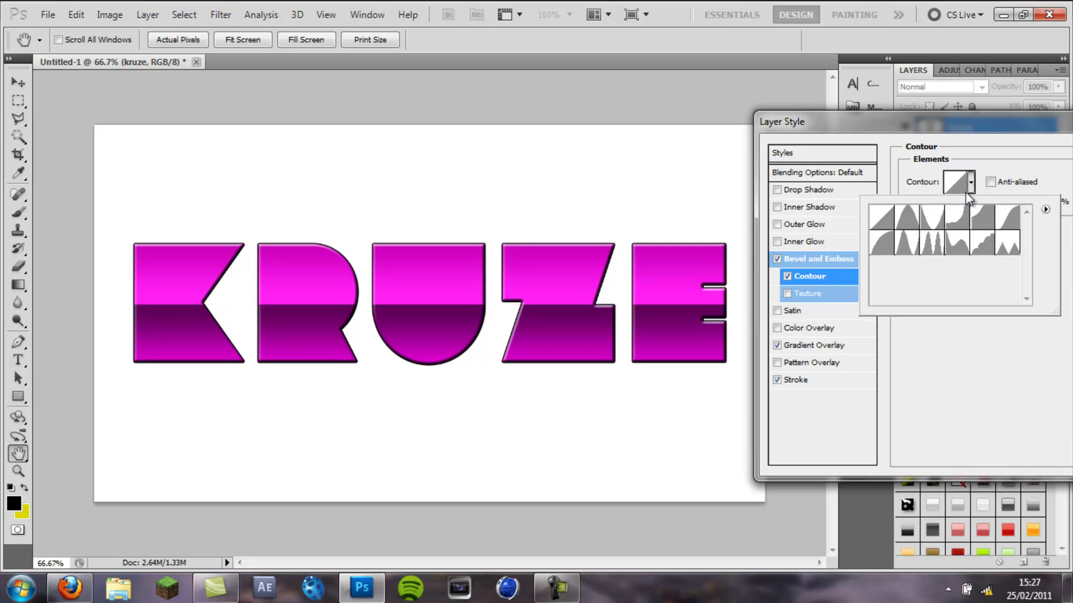
{"action": "left_click", "coordinate": [932, 244]}
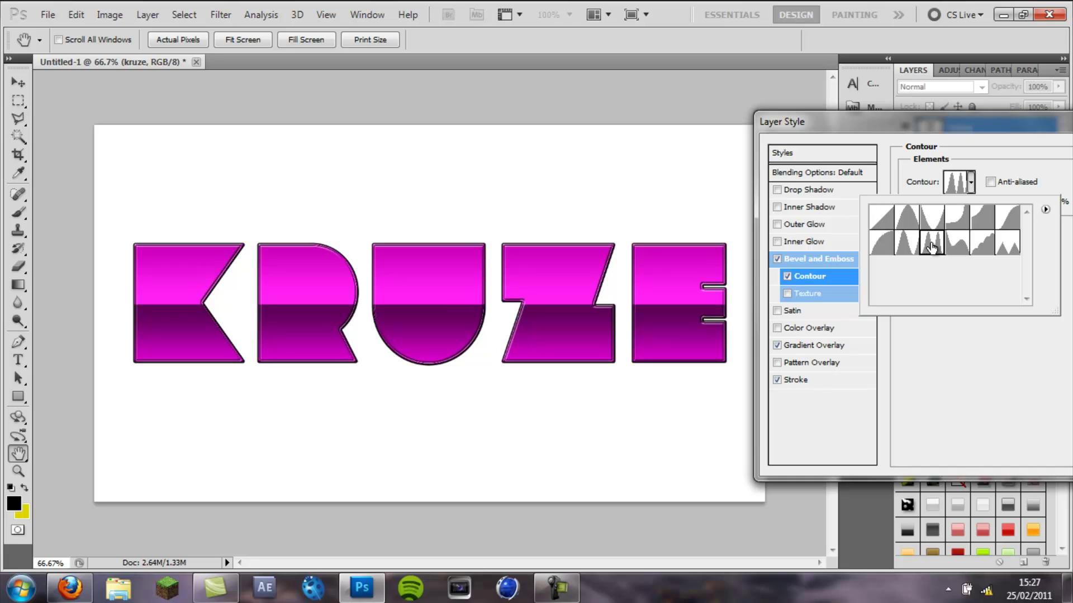
{"action": "left_click", "coordinate": [1010, 147]}
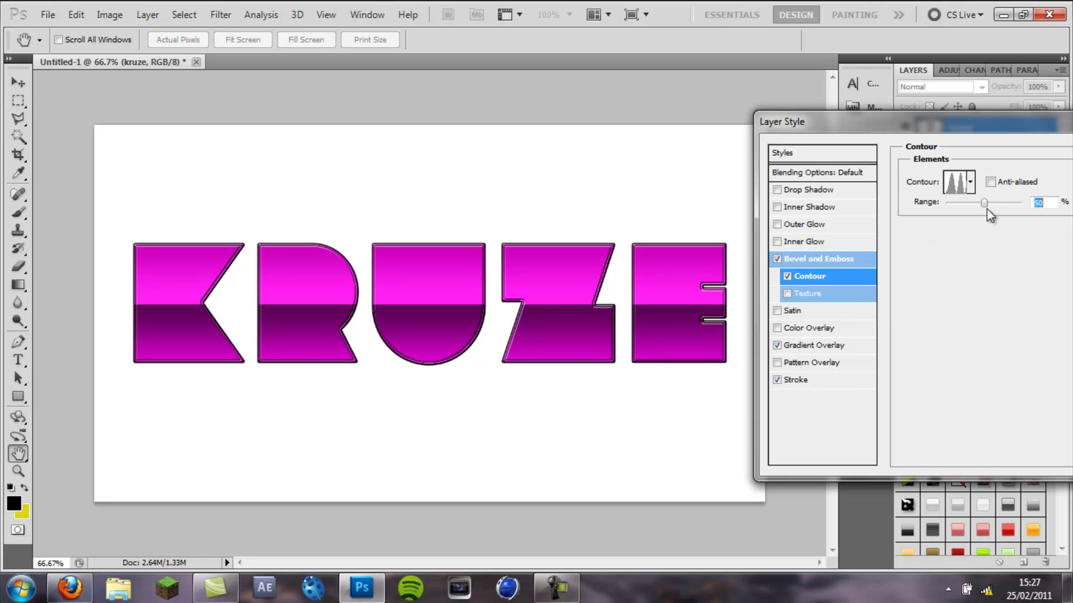
{"action": "left_click_drag", "start_coordinate": [986, 201], "coordinate": [997, 201]}
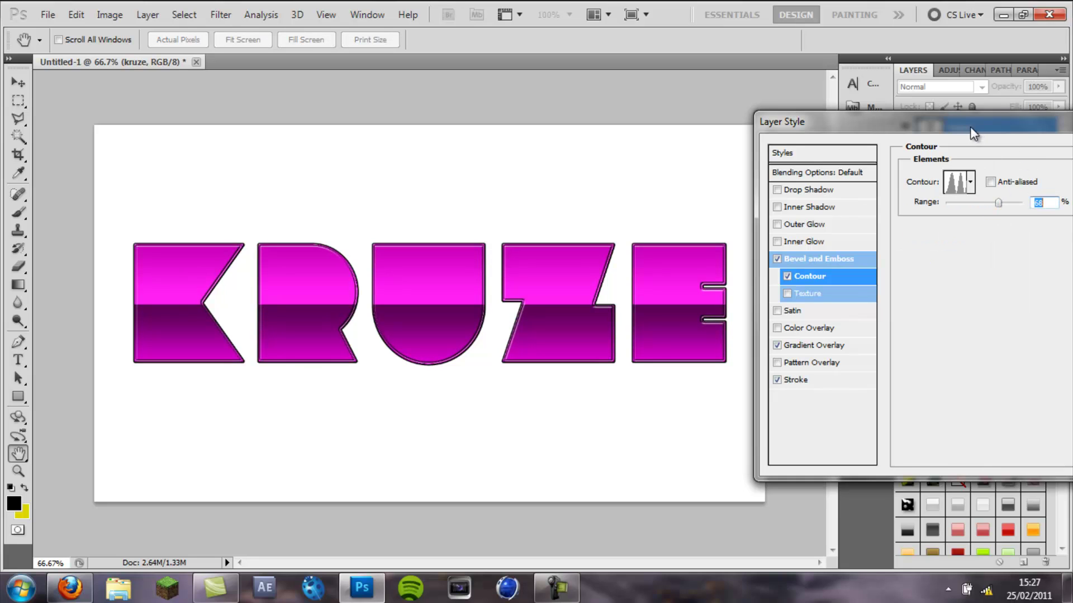
Increase the bevel size to 7 and add a drop shadow of size 35
{"action": "left_click_drag", "start_coordinate": [970, 127], "coordinate": [960, 140]}
{"action": "left_click", "coordinate": [809, 272]}
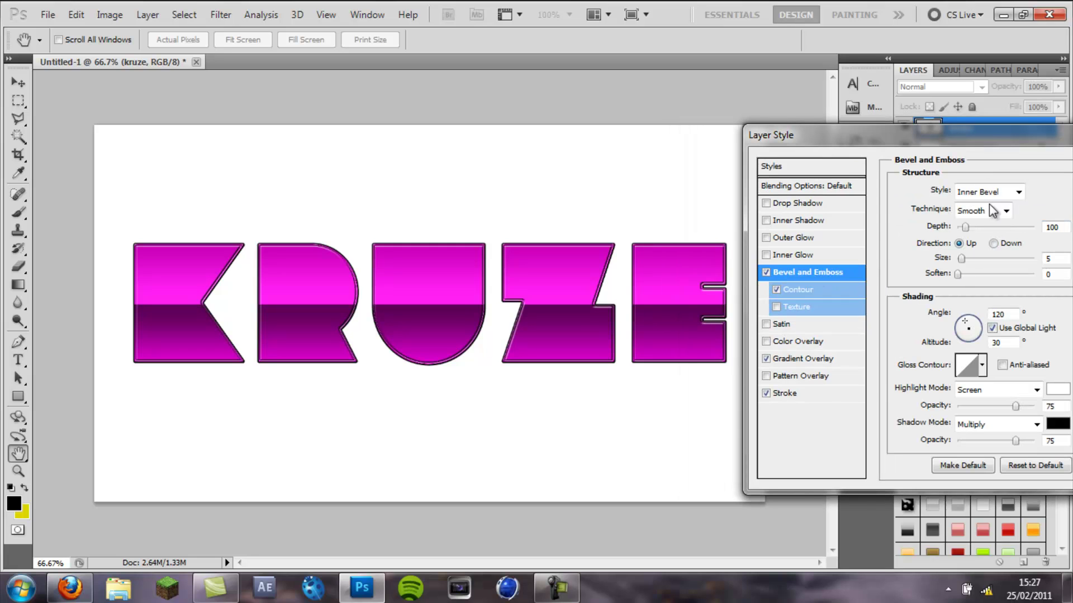
{"action": "left_click_drag", "start_coordinate": [963, 260], "coordinate": [962, 260]}
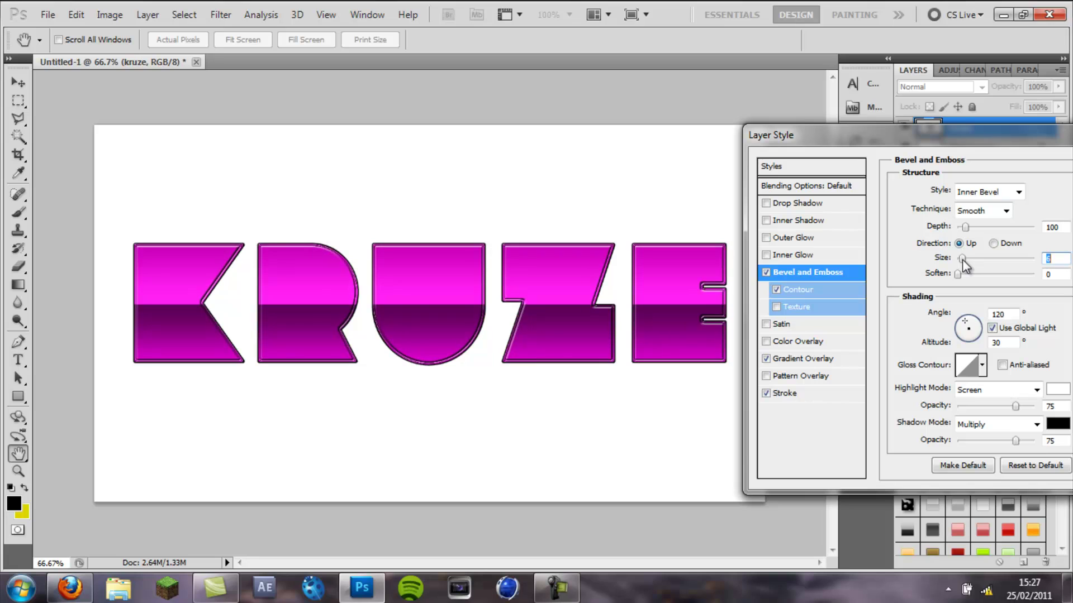
{"action": "left_click", "coordinate": [807, 203]}
{"action": "mouse_move", "coordinate": [956, 285]}
{"action": "left_mouse_down"}
{"action": "mouse_move", "coordinate": [967, 286]}
{"action": "mouse_move", "coordinate": [965, 257]}
{"action": "mouse_move", "coordinate": [964, 271]}
{"action": "left_mouse_up"}
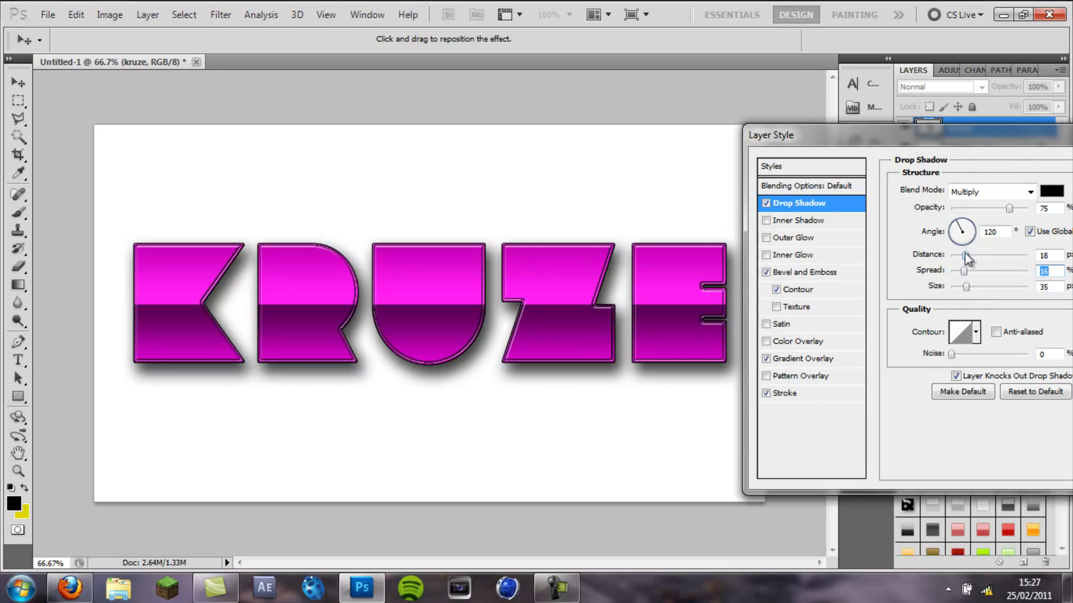
Switch the drop shadow to Normal blend mode, reduce distance to 3 px, keep size 35 px
{"action": "left_click_drag", "start_coordinate": [964, 253], "coordinate": [954, 254]}
{"action": "left_click", "coordinate": [982, 192]}
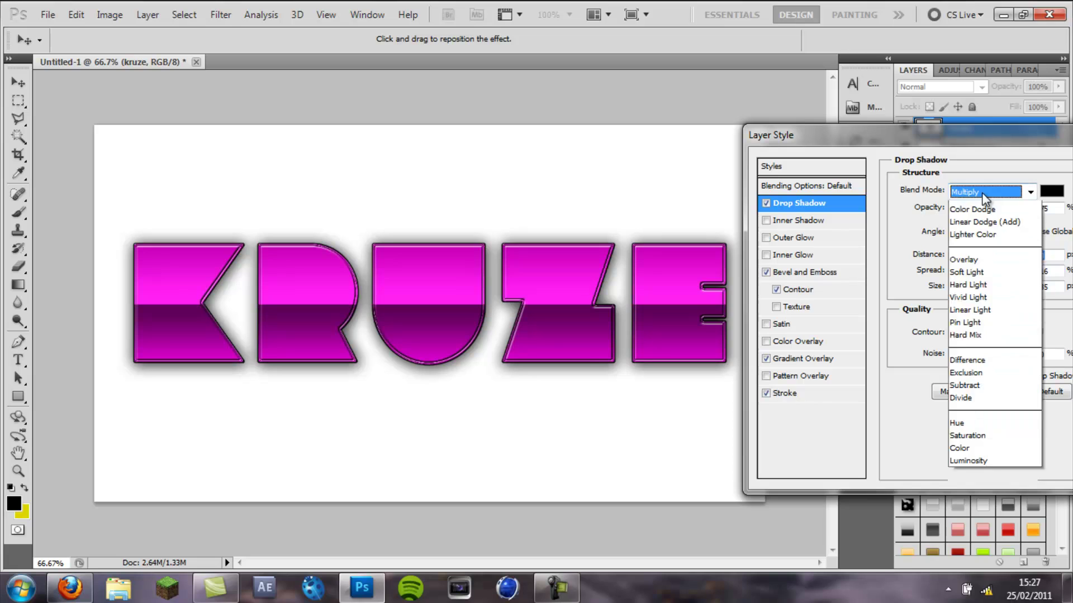
{"action": "scroll", "coordinate": [983, 202], "scroll_direction": "up", "scroll_amount": 3}
{"action": "left_click", "coordinate": [968, 207]}
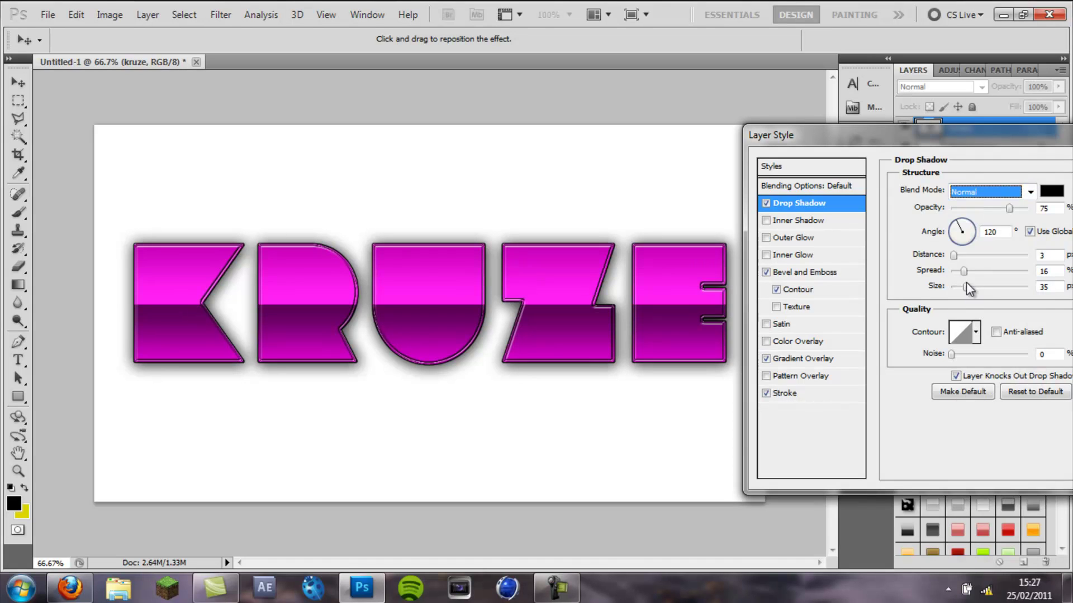
{"action": "left_click_drag", "start_coordinate": [967, 284], "coordinate": [966, 286]}
{"action": "left_click_drag", "start_coordinate": [911, 135], "coordinate": [361, 438]}
Save the kruze layer's effects as a new style named 'purple gloss'
{"action": "left_click_drag", "start_coordinate": [497, 399], "coordinate": [656, 133]}
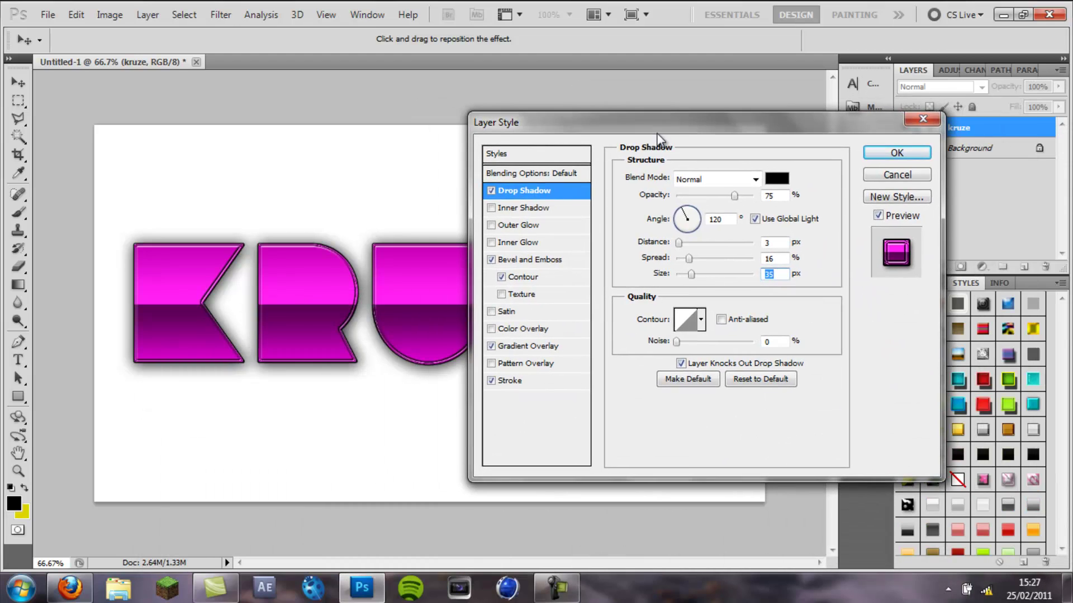
{"action": "left_click", "coordinate": [881, 198]}
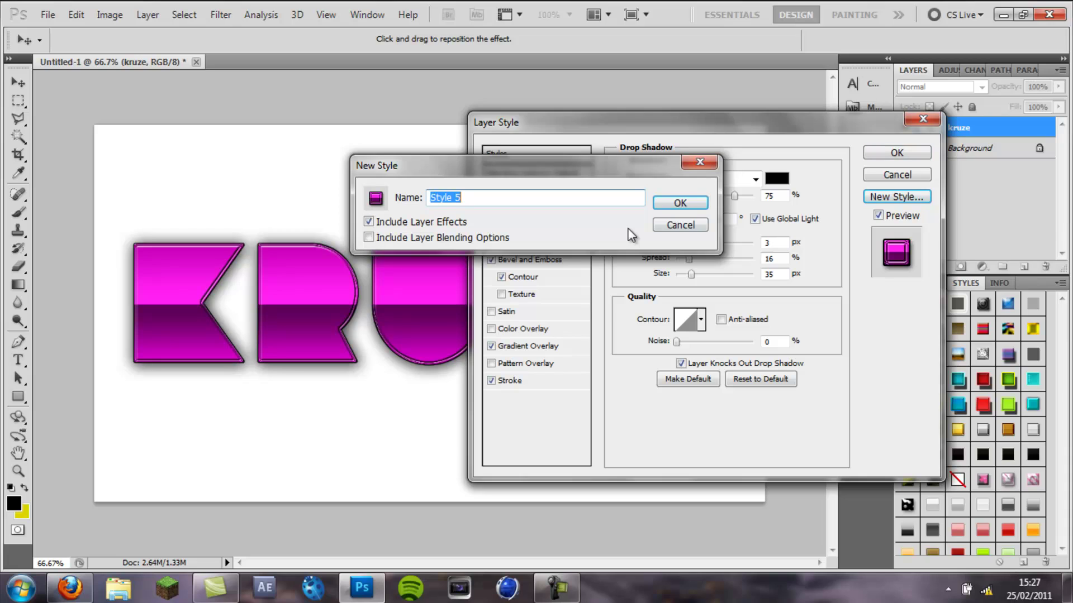
{"action": "type", "text": "purple gloss"}
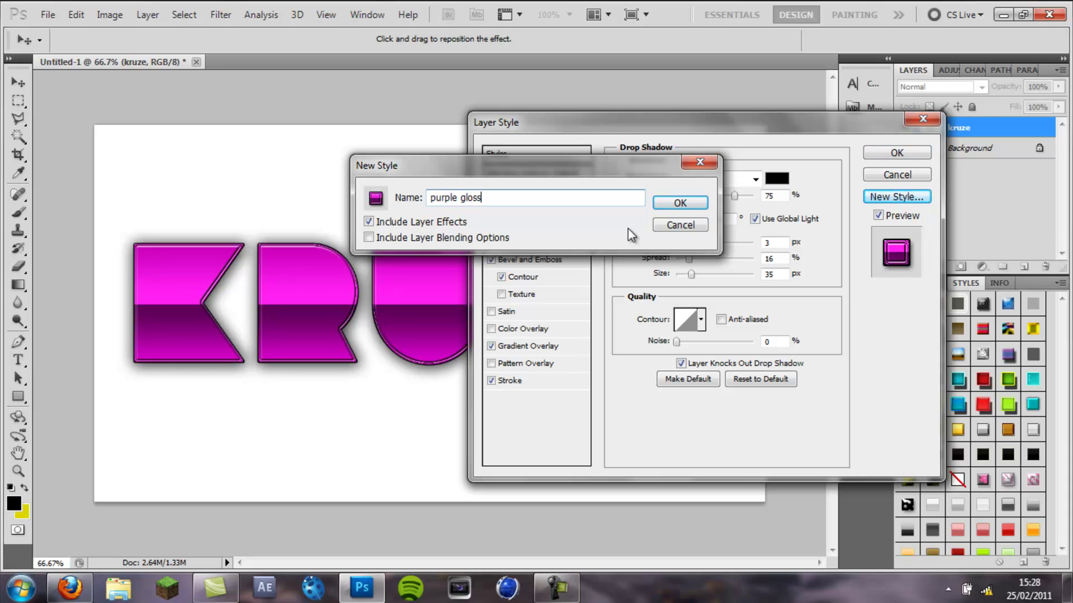
{"action": "left_click", "coordinate": [681, 207]}
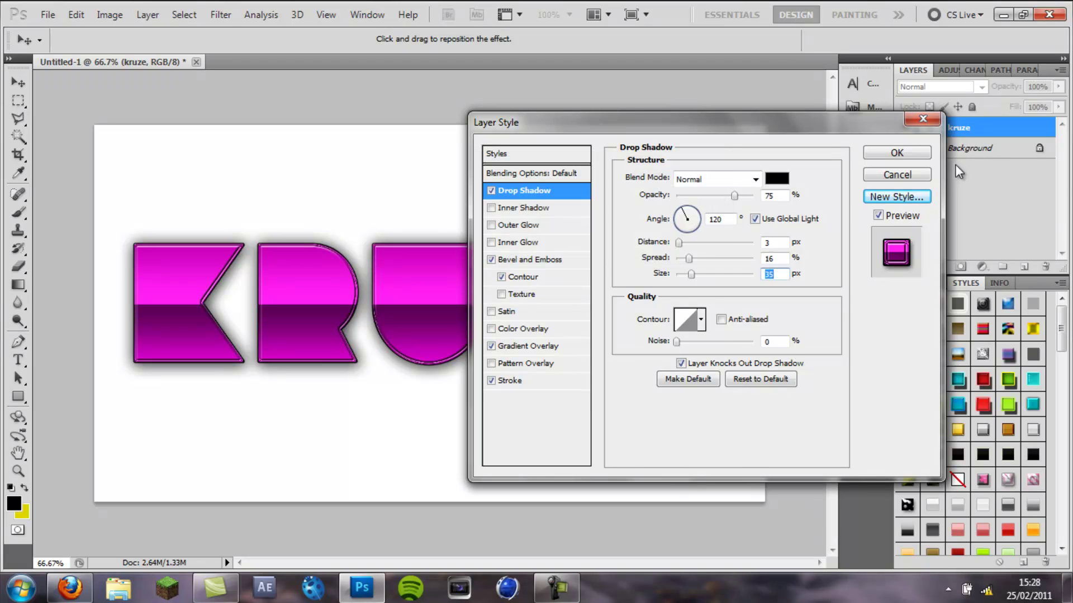
Finish editing the layer effects and delete the KRUZE text layer
{"action": "left_click", "coordinate": [894, 153]}
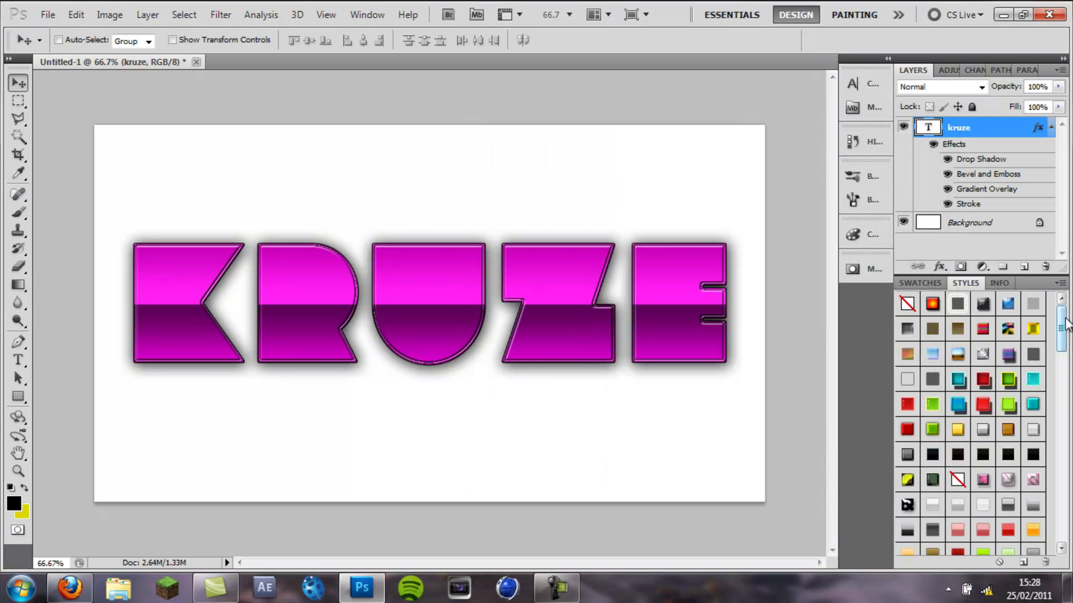
{"action": "scroll", "coordinate": [1022, 503], "scroll_direction": "down", "scroll_amount": 10}
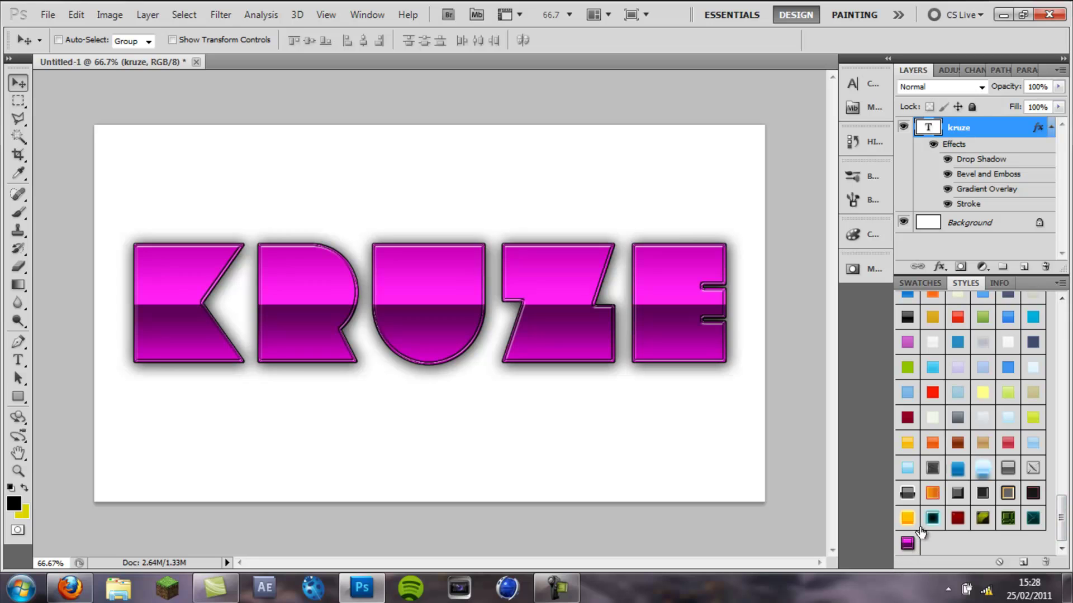
{"action": "key", "text": "Delete"}
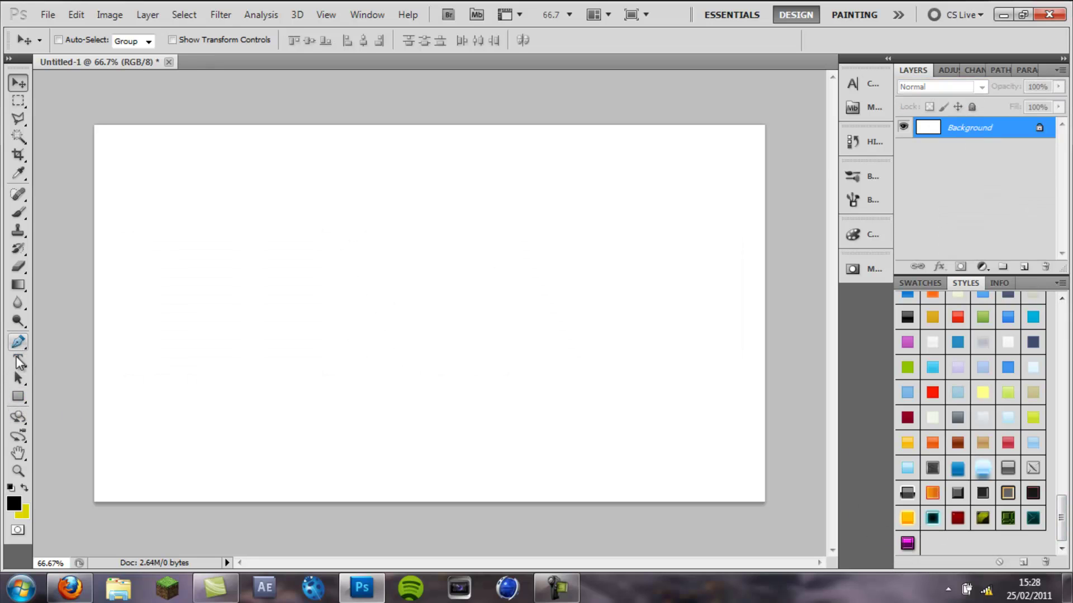
Test the 'purple gloss' style on a drawn rectangle, nudge it, then delete Shape 1
{"action": "left_click", "coordinate": [18, 397]}
{"action": "left_click_drag", "start_coordinate": [200, 244], "coordinate": [689, 364]}
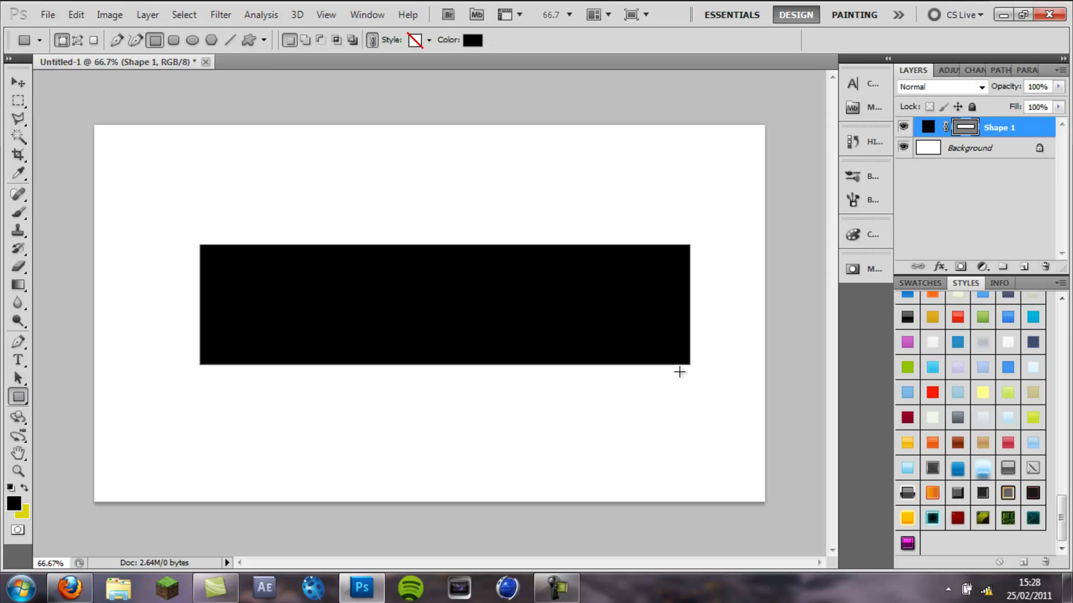
{"action": "left_click", "coordinate": [908, 543]}
{"action": "key", "text": "v"}
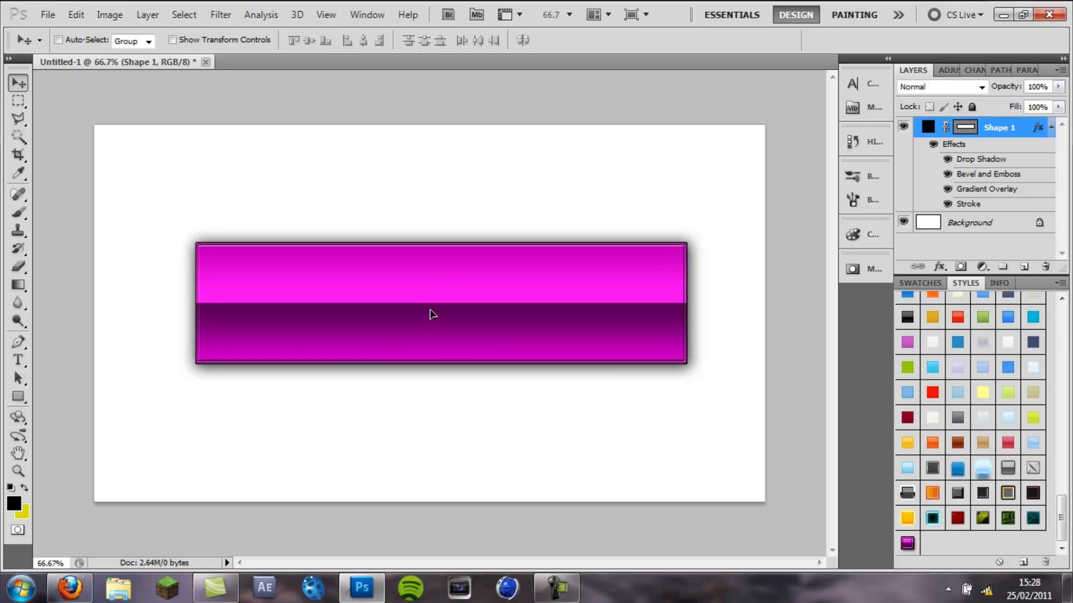
{"action": "left_click_drag", "start_coordinate": [431, 314], "coordinate": [486, 297]}
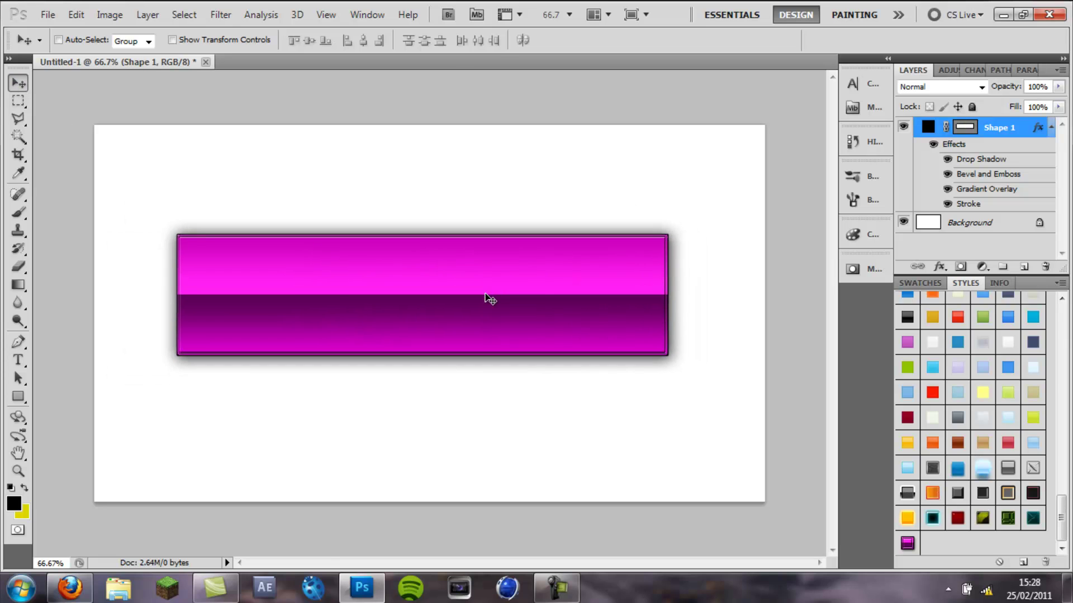
{"action": "key", "text": "Delete"}
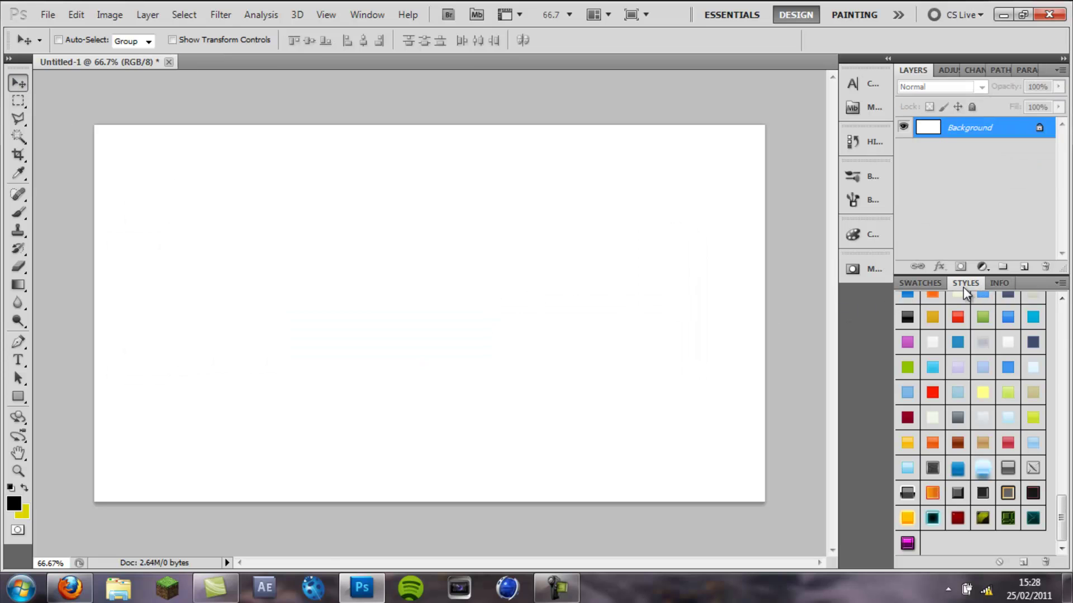
{"action": "left_click", "coordinate": [224, 222]}
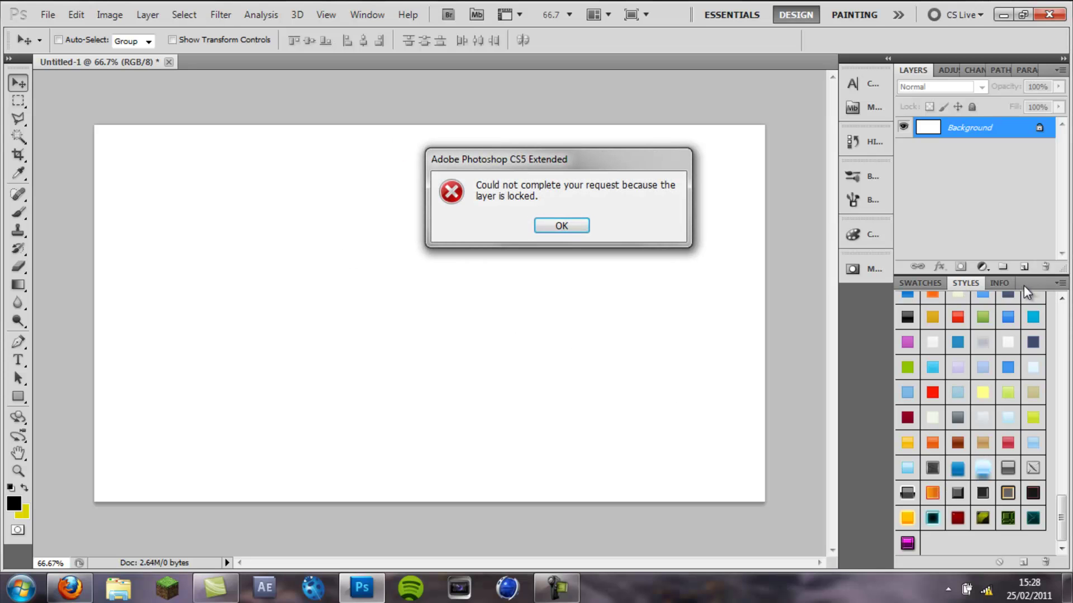
{"action": "left_click", "coordinate": [561, 225]}
{"action": "right_click", "coordinate": [964, 280]}
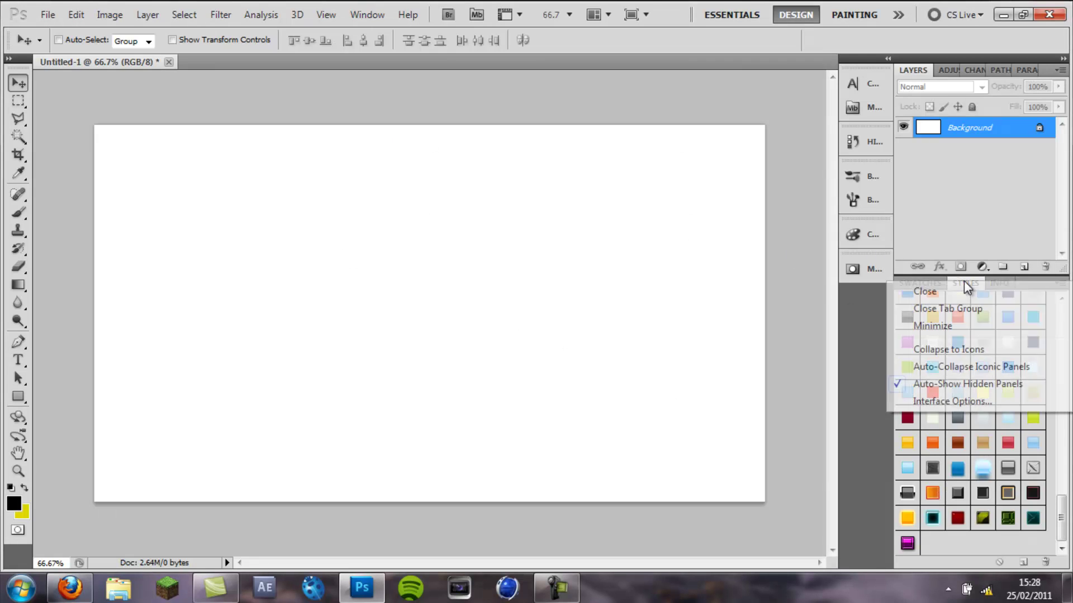
{"action": "left_click", "coordinate": [940, 292]}
{"action": "left_click", "coordinate": [961, 283]}
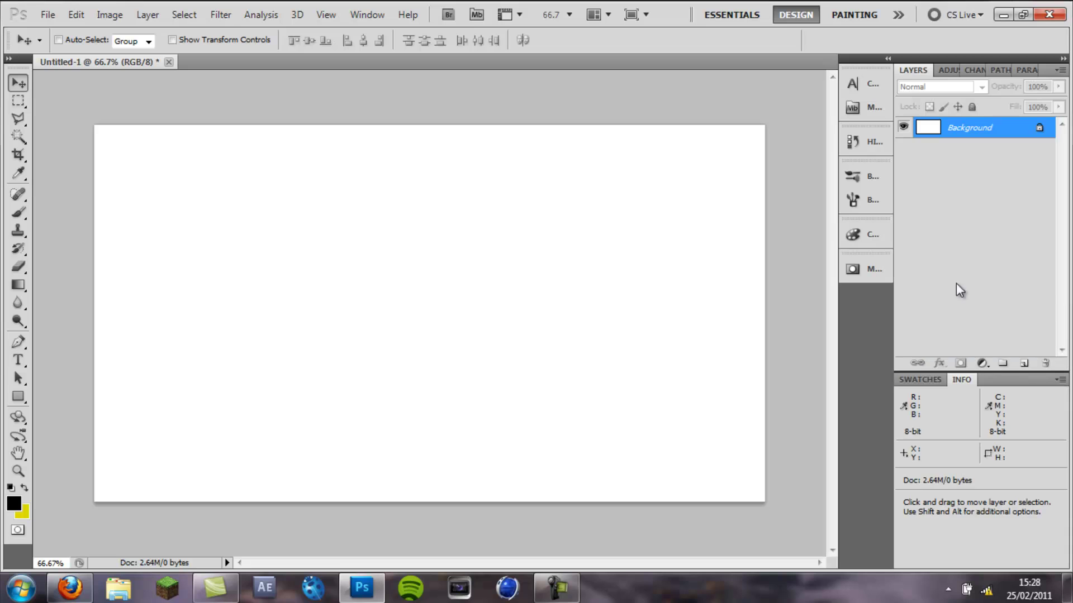
{"action": "left_click", "coordinate": [929, 380]}
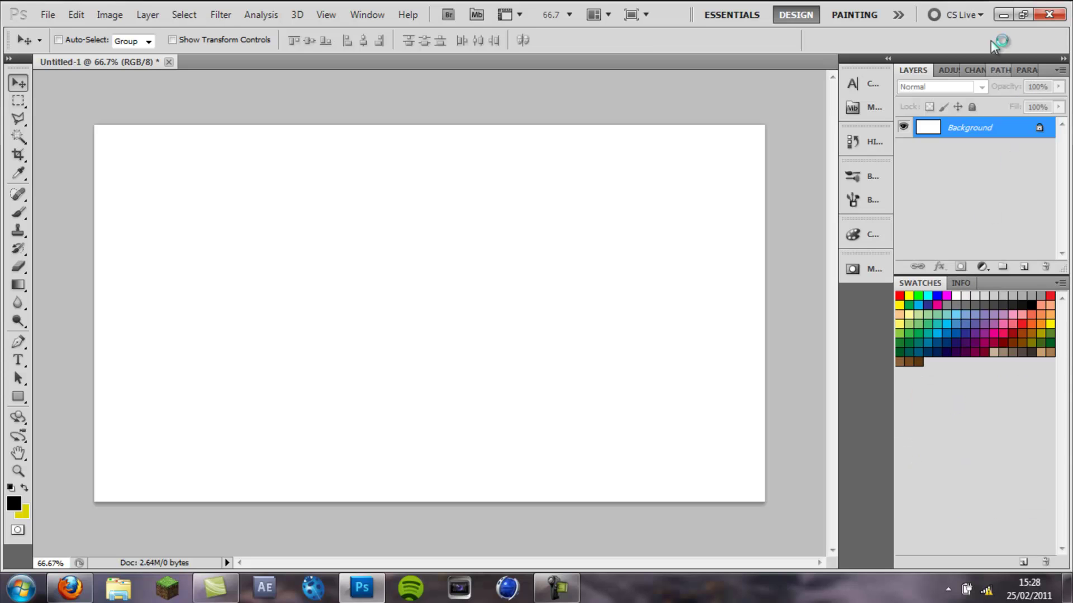
{"action": "left_click", "coordinate": [366, 15]}
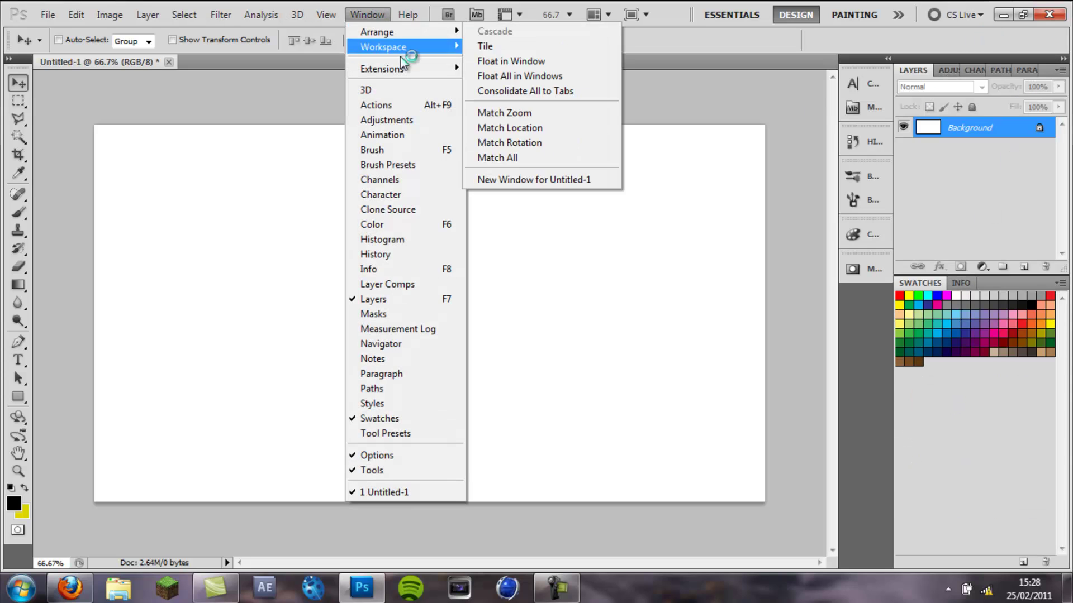
{"action": "left_click", "coordinate": [378, 403]}
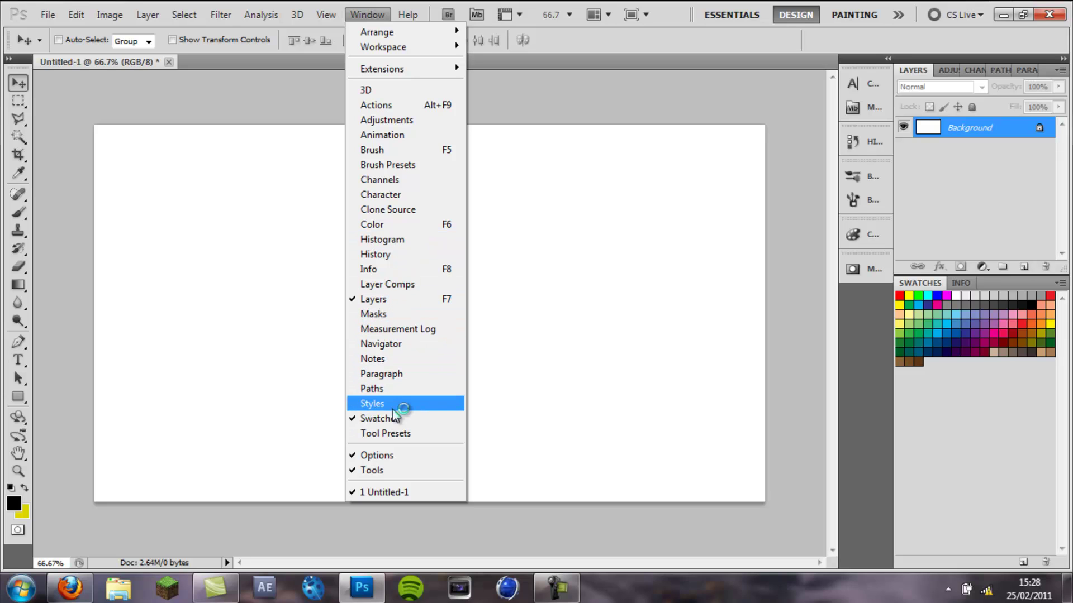
{"action": "left_click", "coordinate": [375, 404]}
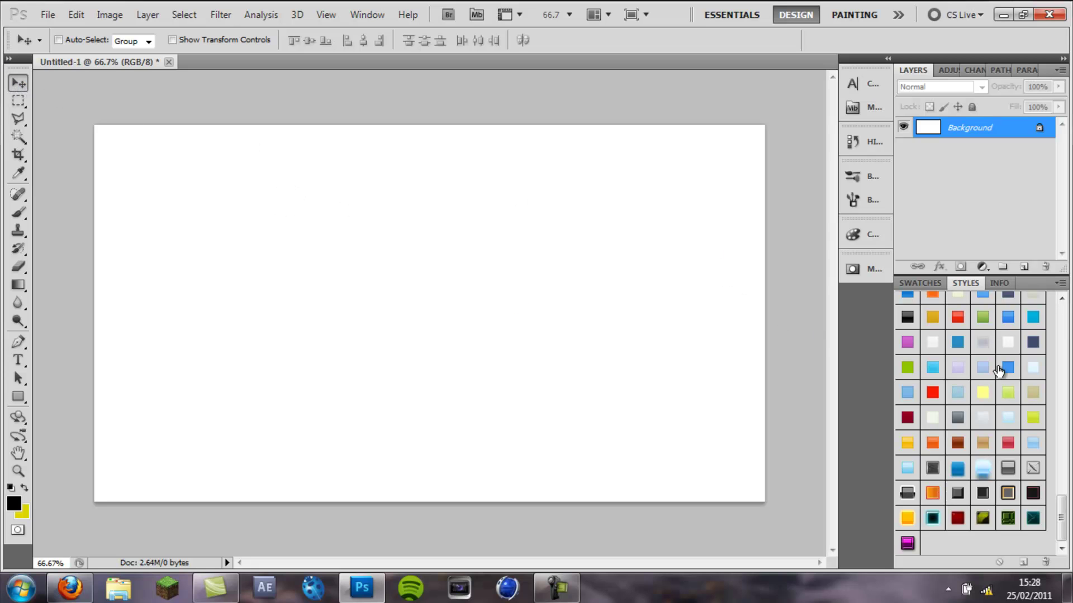
{"action": "scroll", "coordinate": [984, 357], "scroll_direction": "up", "scroll_amount": 15}
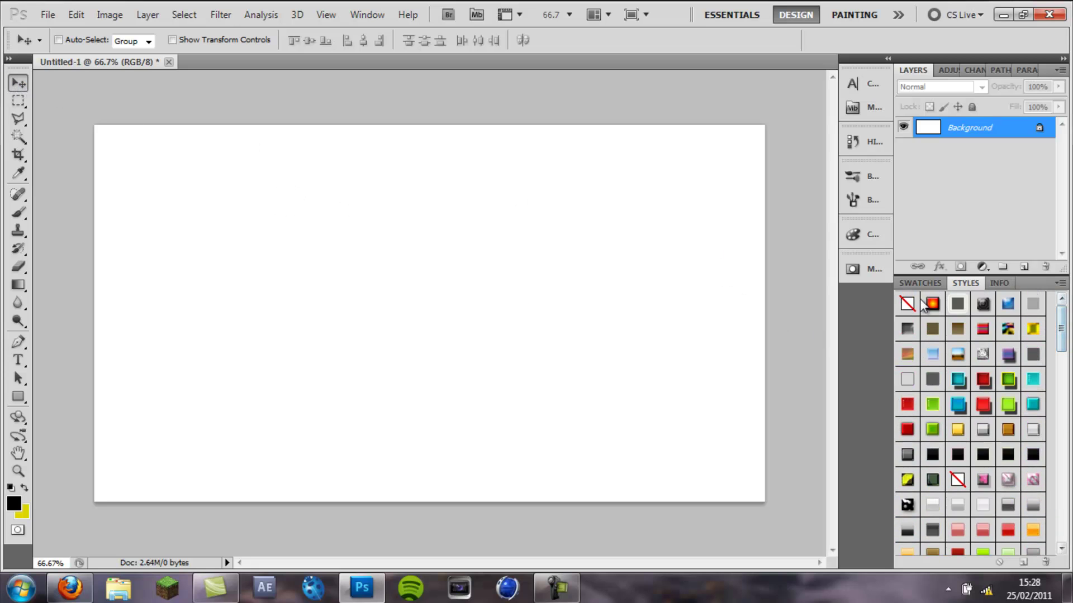
{"action": "left_click", "coordinate": [566, 575]}
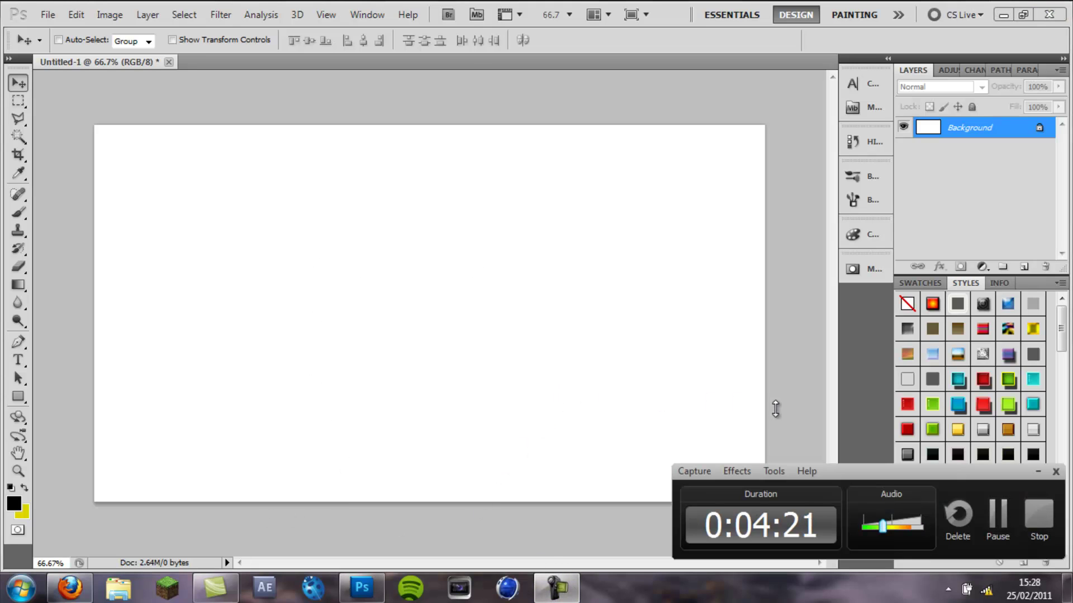